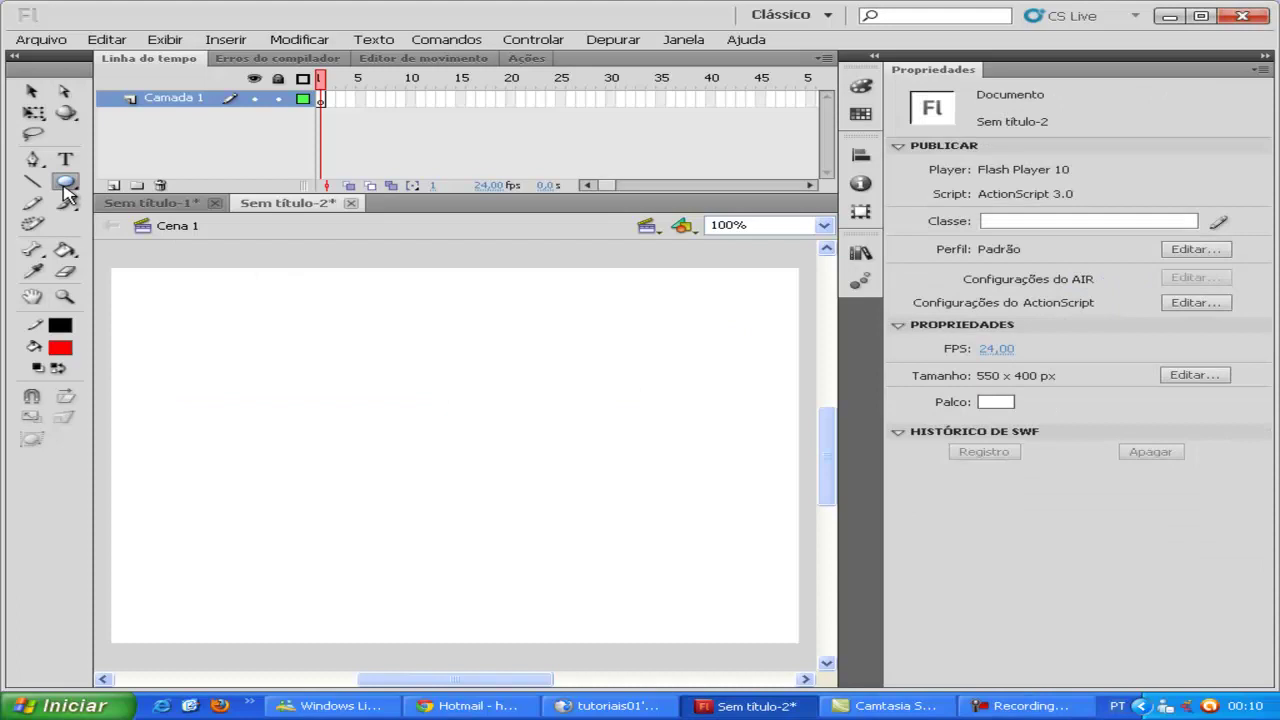
Step: Draw a red circle with a black outline, about 103 px wide, and convert it to a graphic symbol
drag(141, 349, 248, 426)
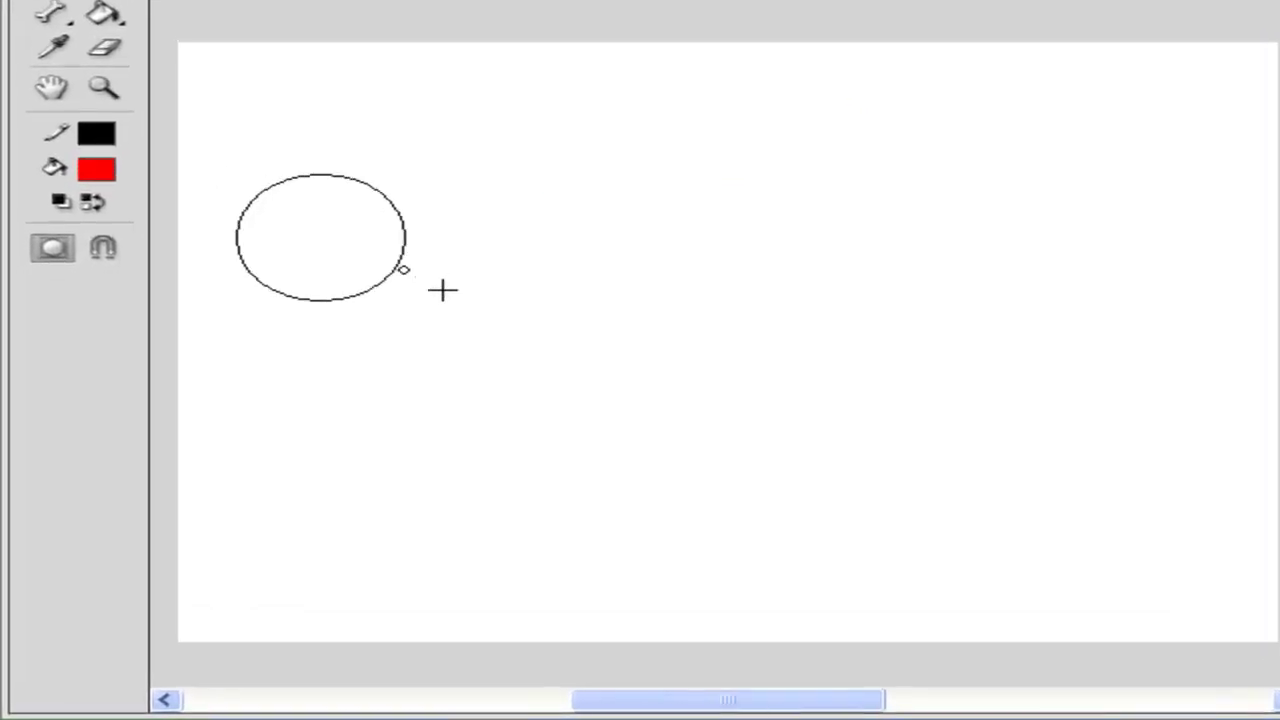
drag(443, 290, 445, 290)
key(v)
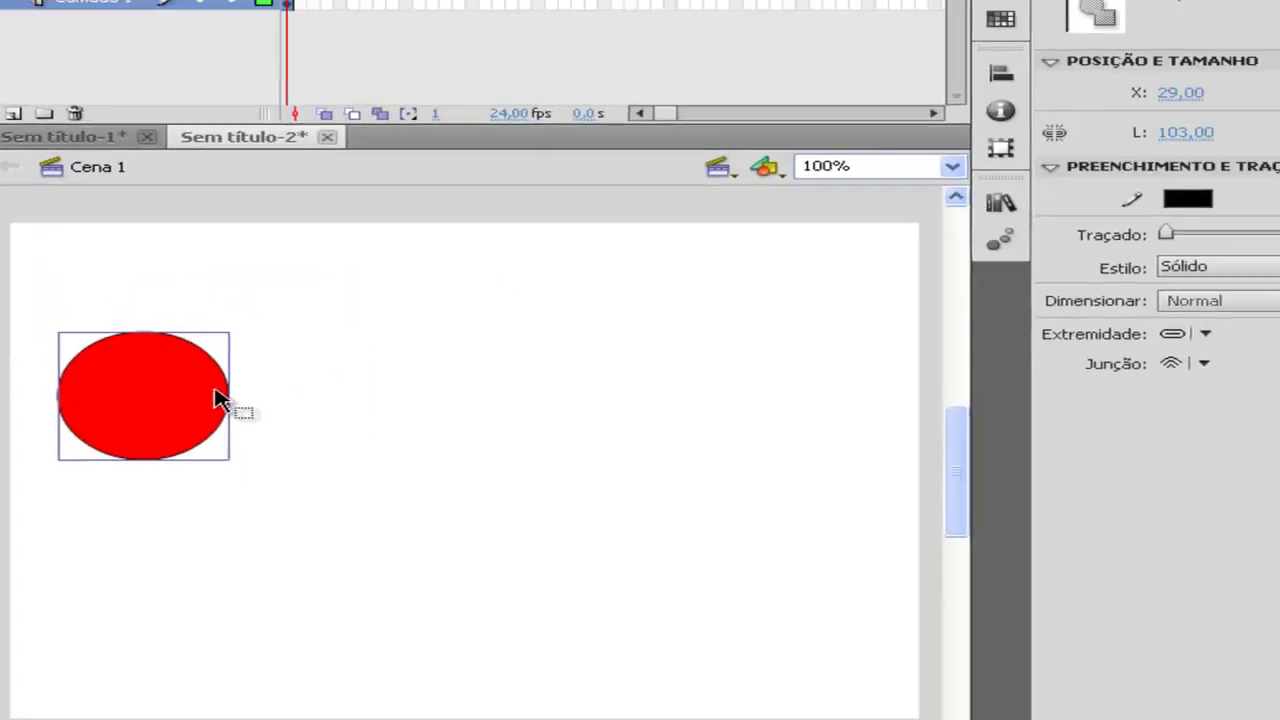
key(F8)
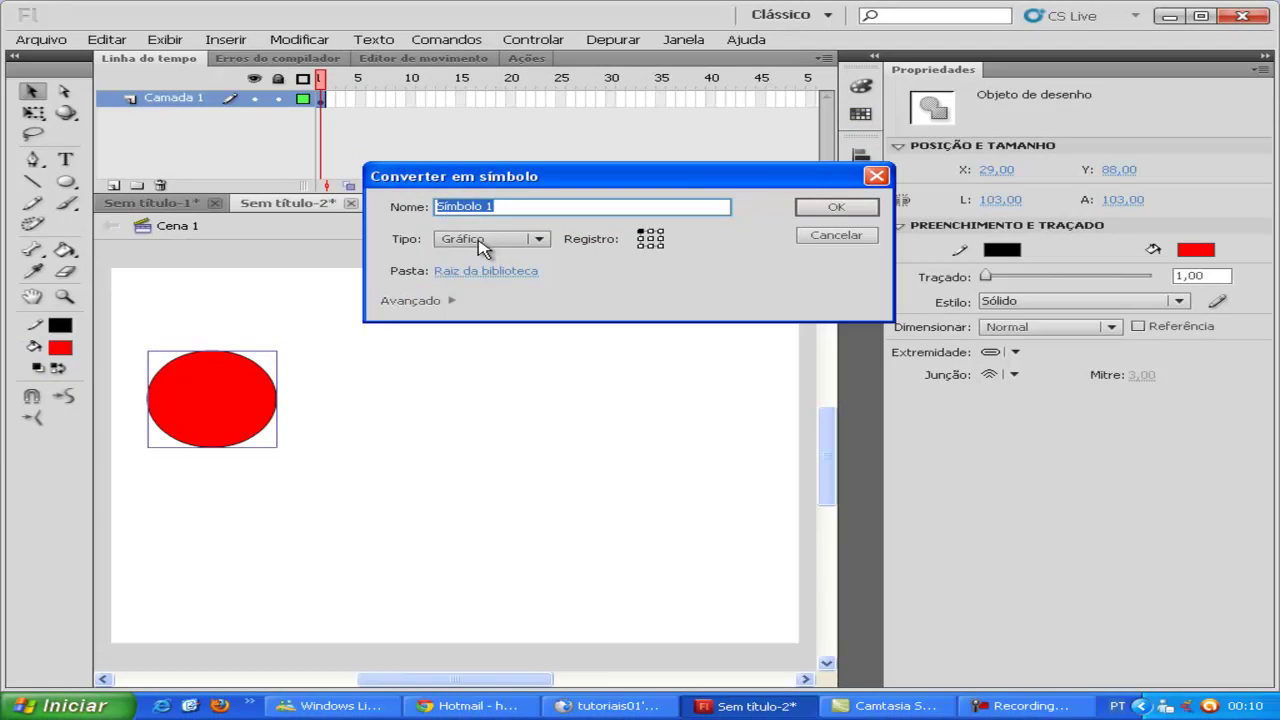
click(812, 209)
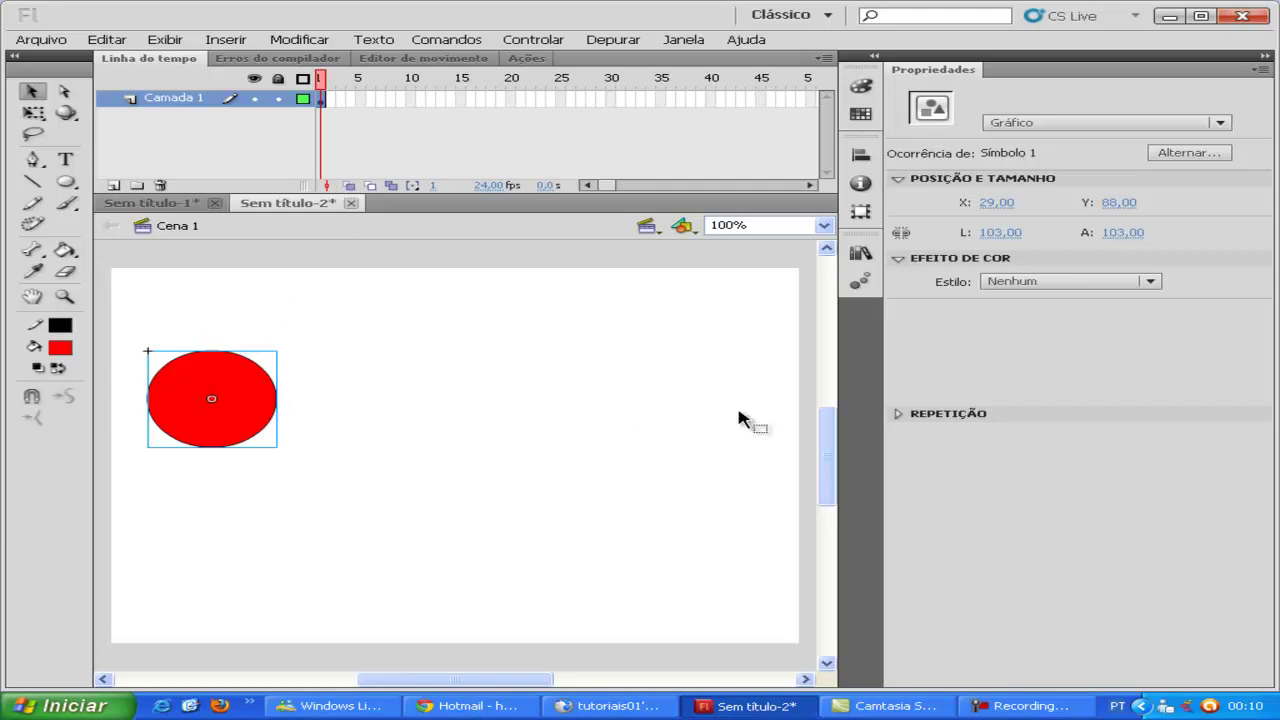
Step: Insert a keyframe at frame 20 and move the ball horizontally across the stage to about X 424
right_click(511, 107)
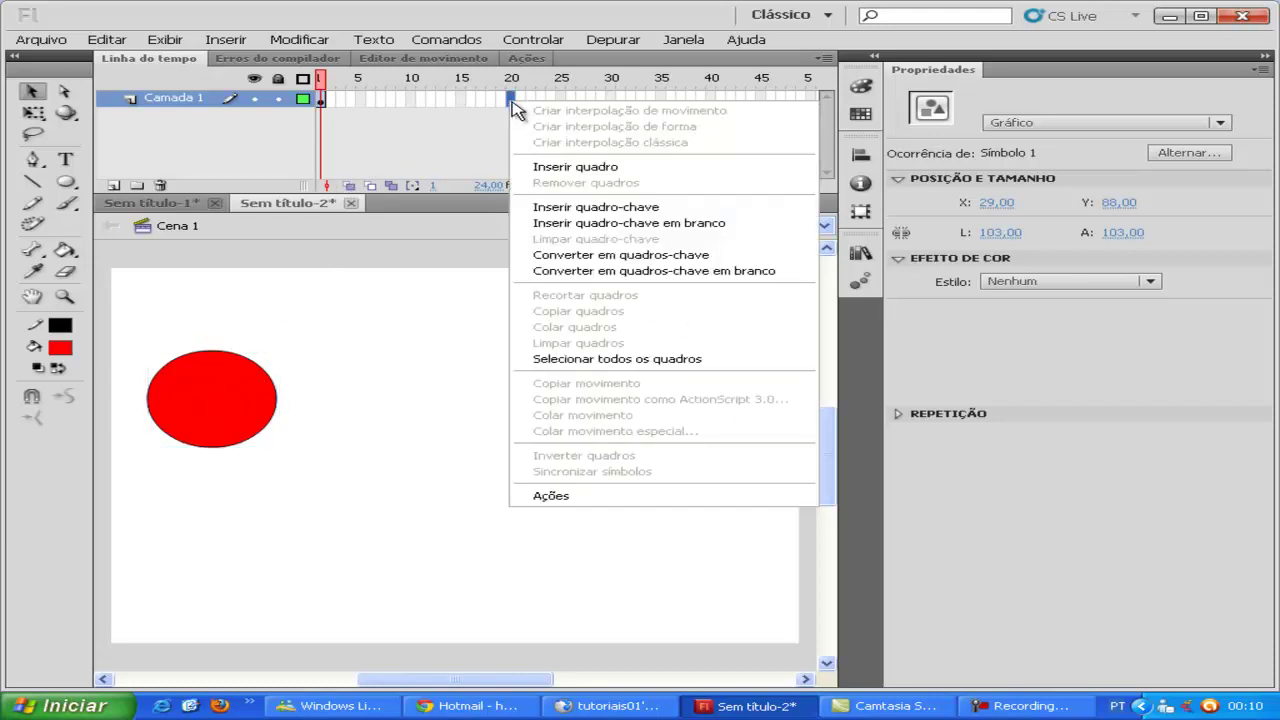
click(543, 166)
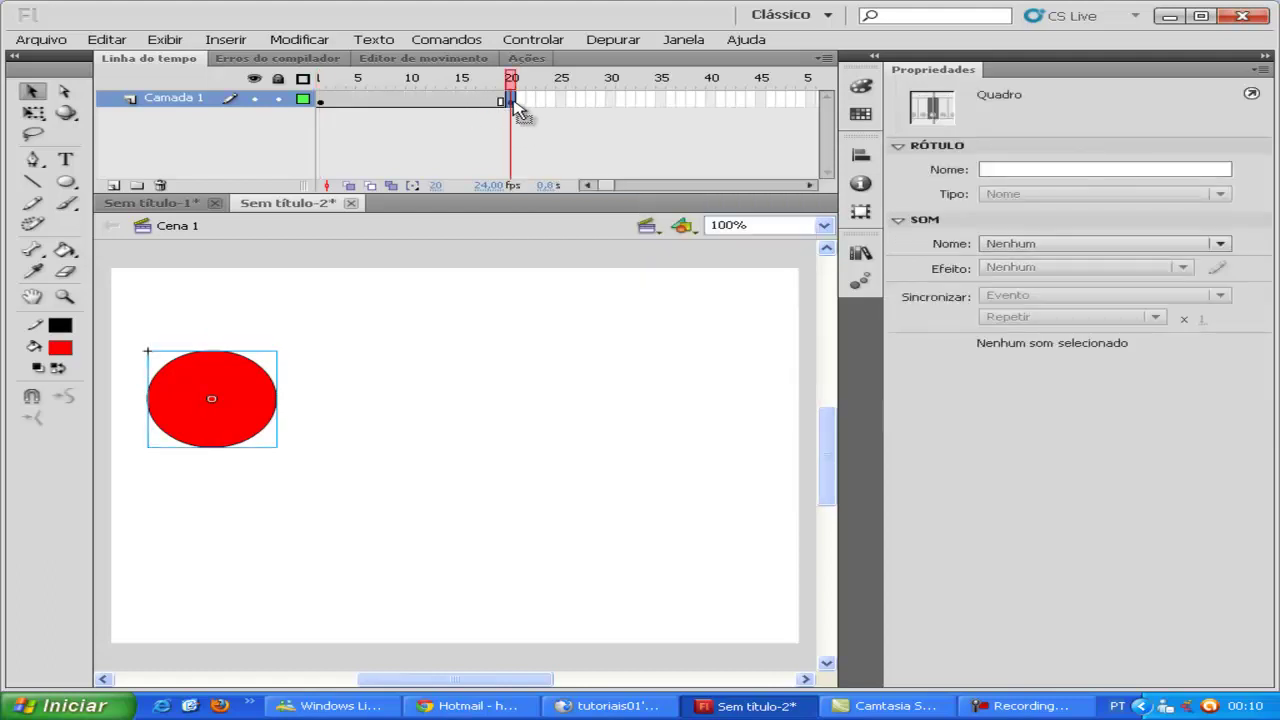
right_click(520, 110)
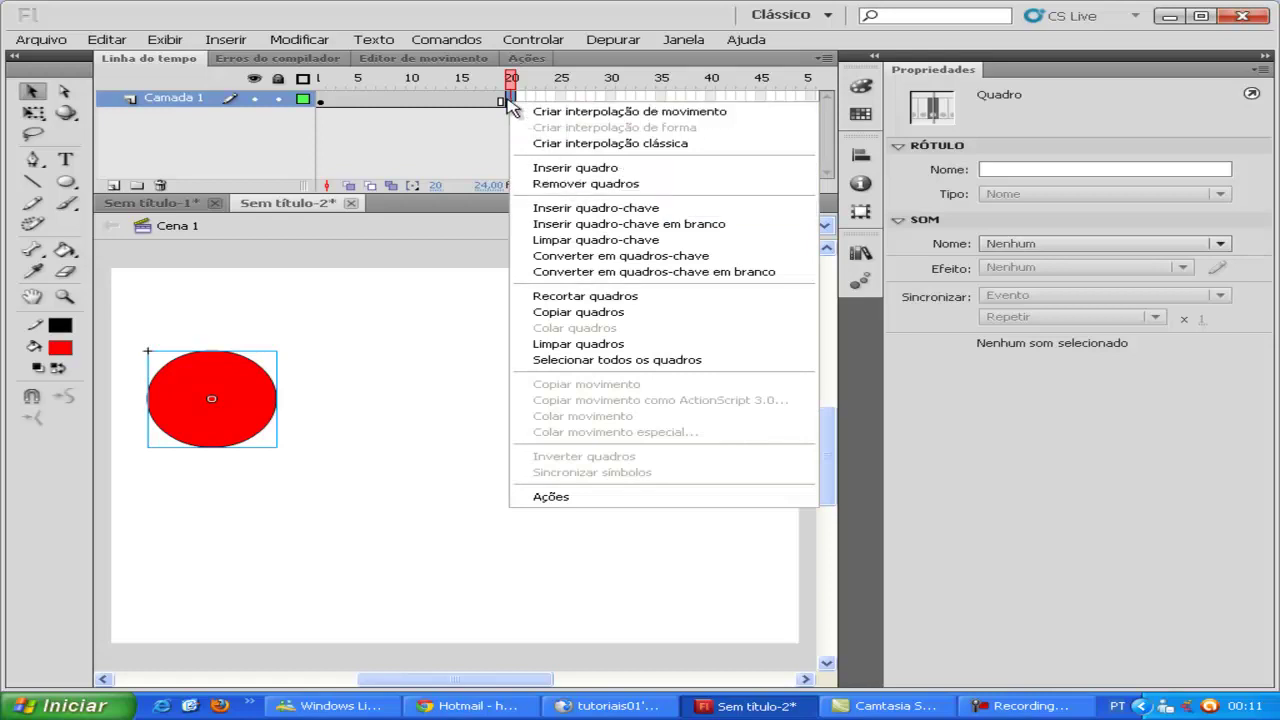
click(512, 99)
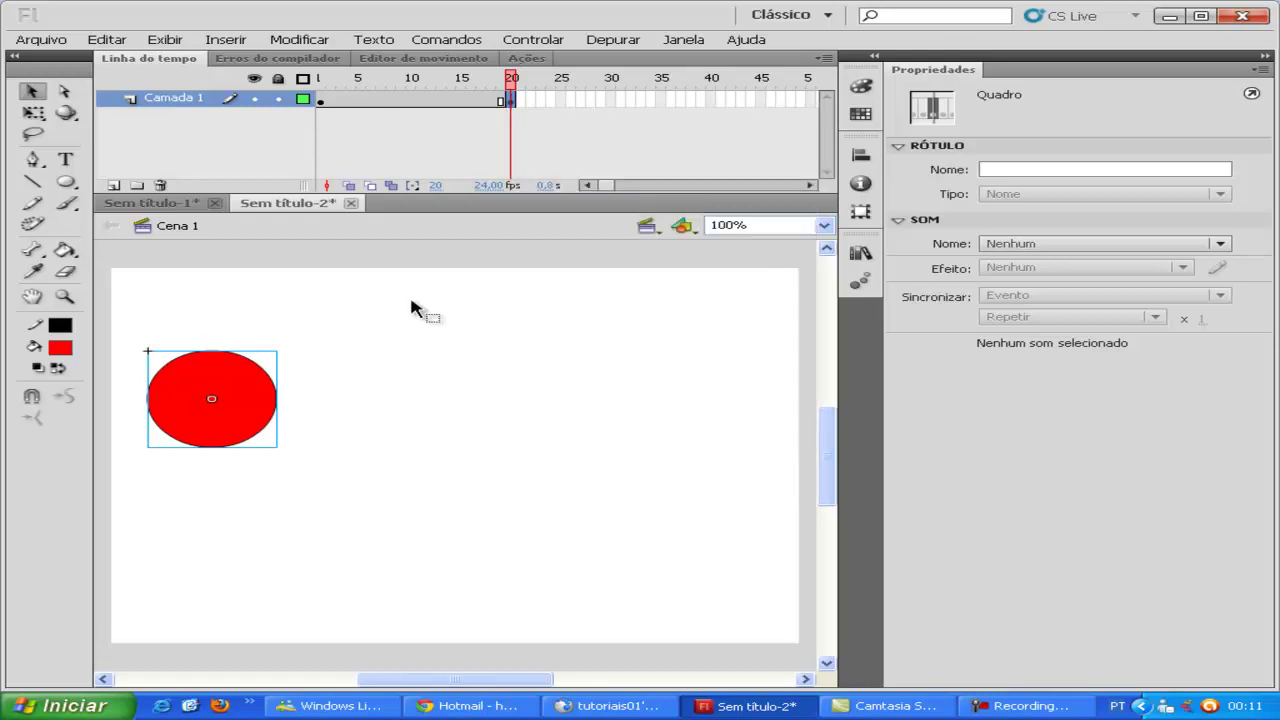
drag(247, 399, 740, 400)
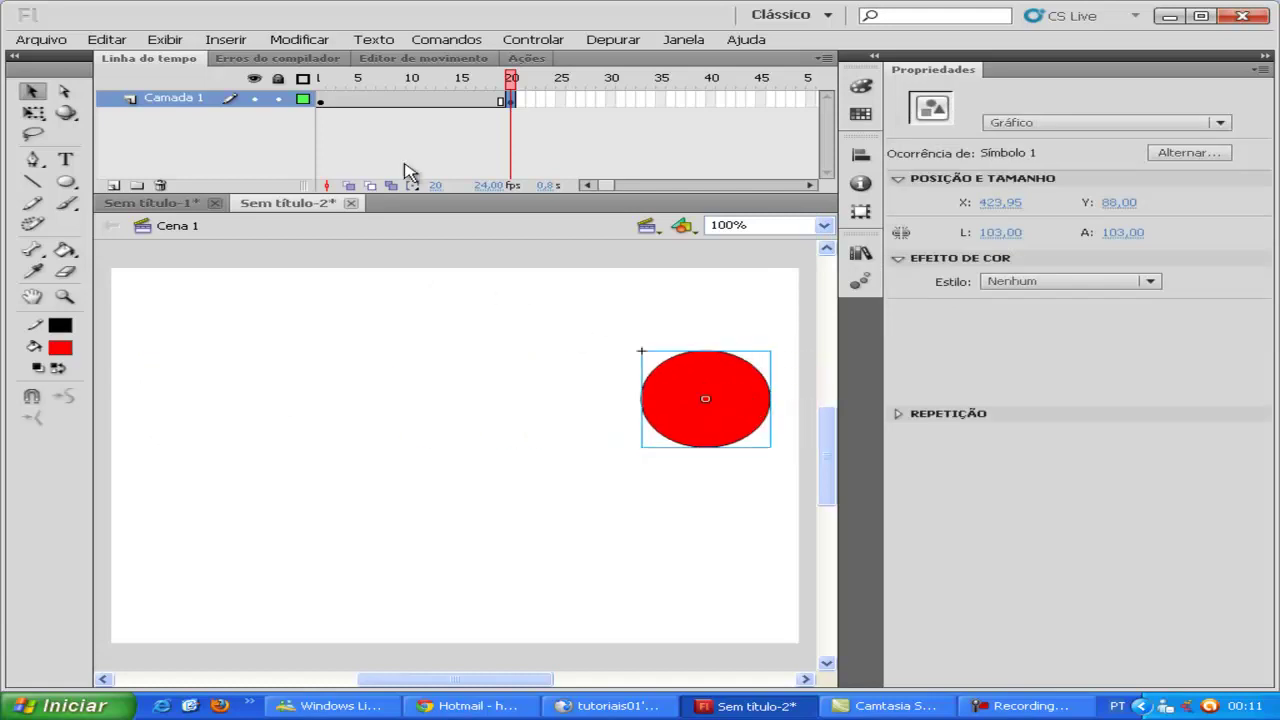
Step: Create a classic tween between the keyframes at frames 1 and 20 and play the animation
right_click(401, 98)
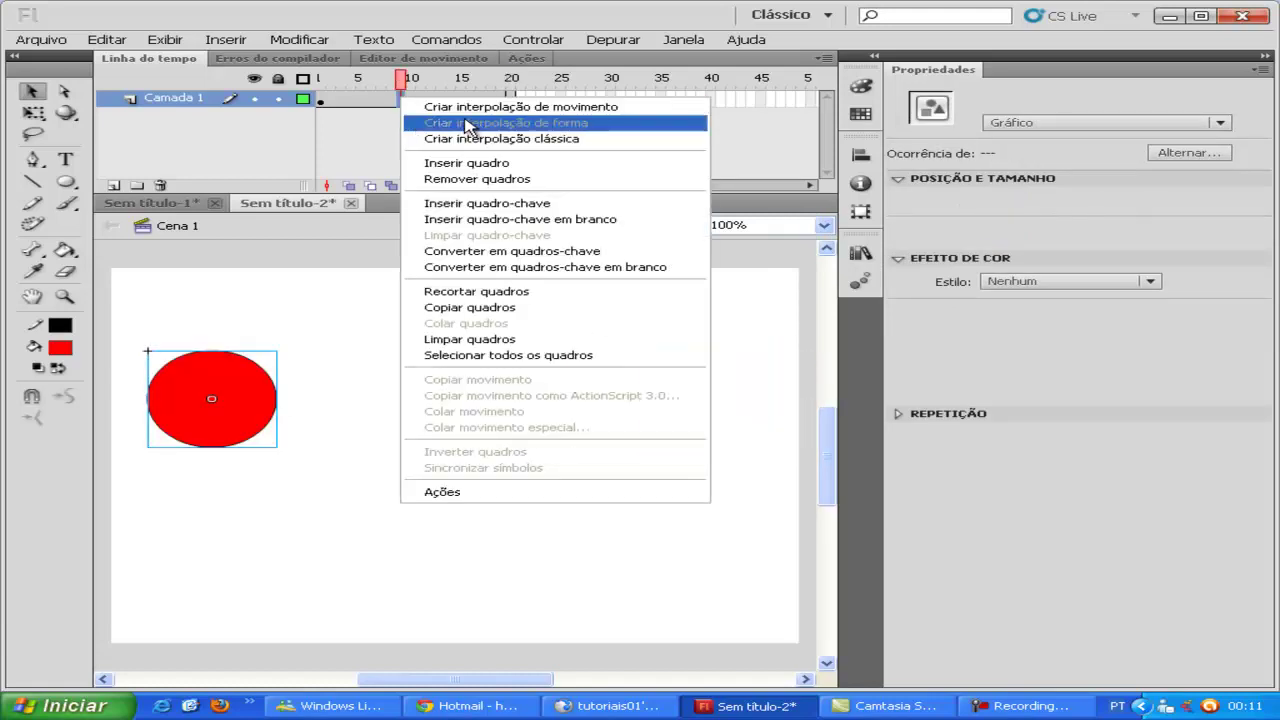
click(530, 148)
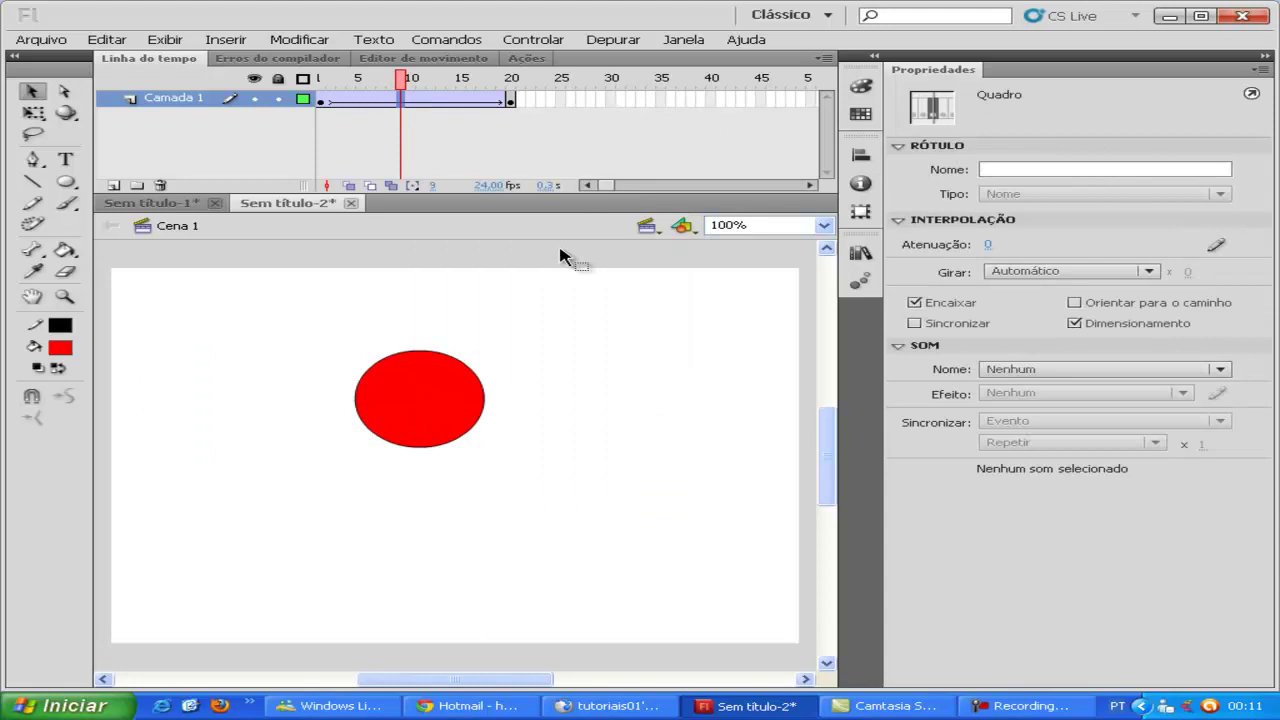
key(Return)
key(Return)
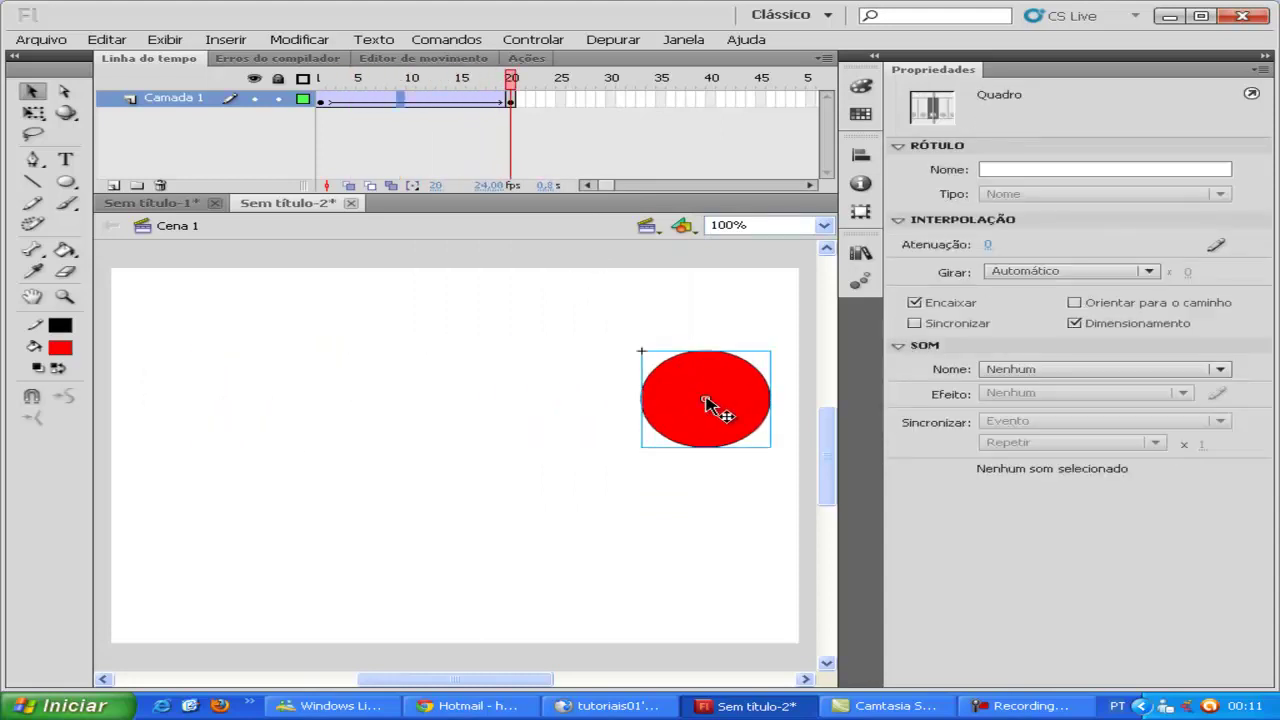
Step: Scale the ball at frame 20 down about its centre to about 59 px and play the animation
key(q)
click(726, 405)
drag(637, 350, 667, 365)
key(Return)
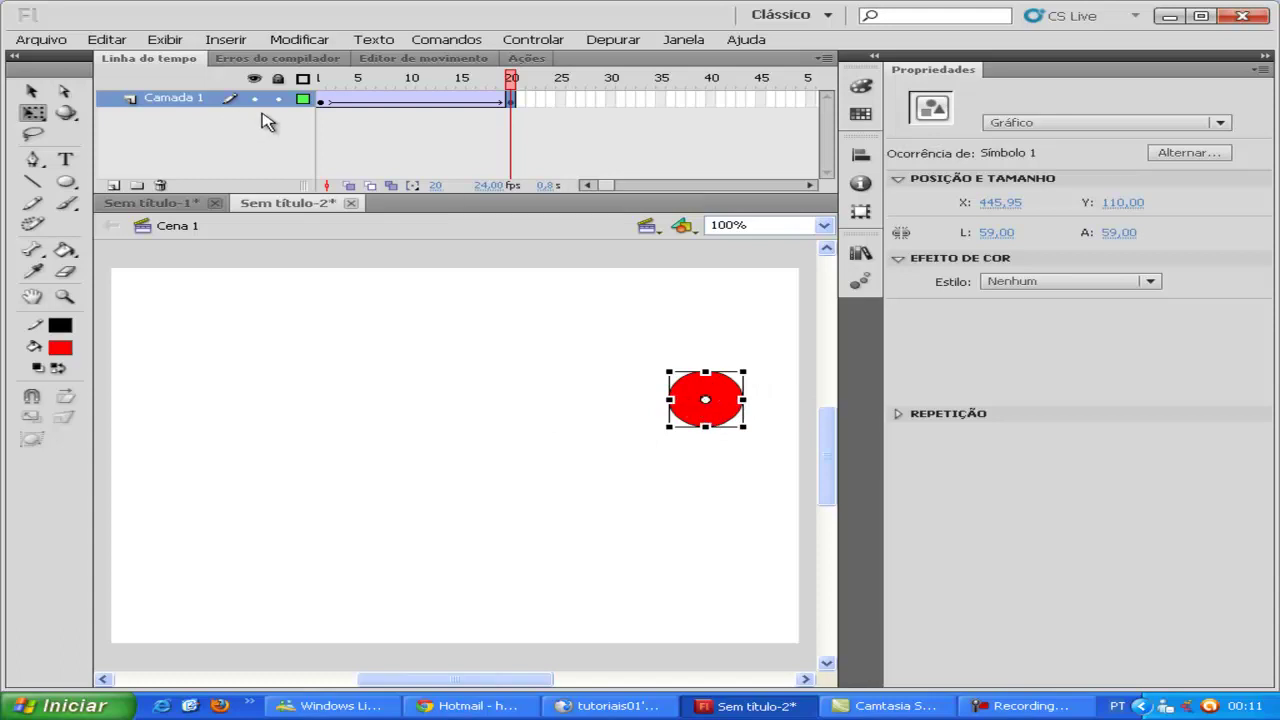
Step: Set the easing of the tween starting at frame 1 to 100 outward and preview the motion
click(322, 100)
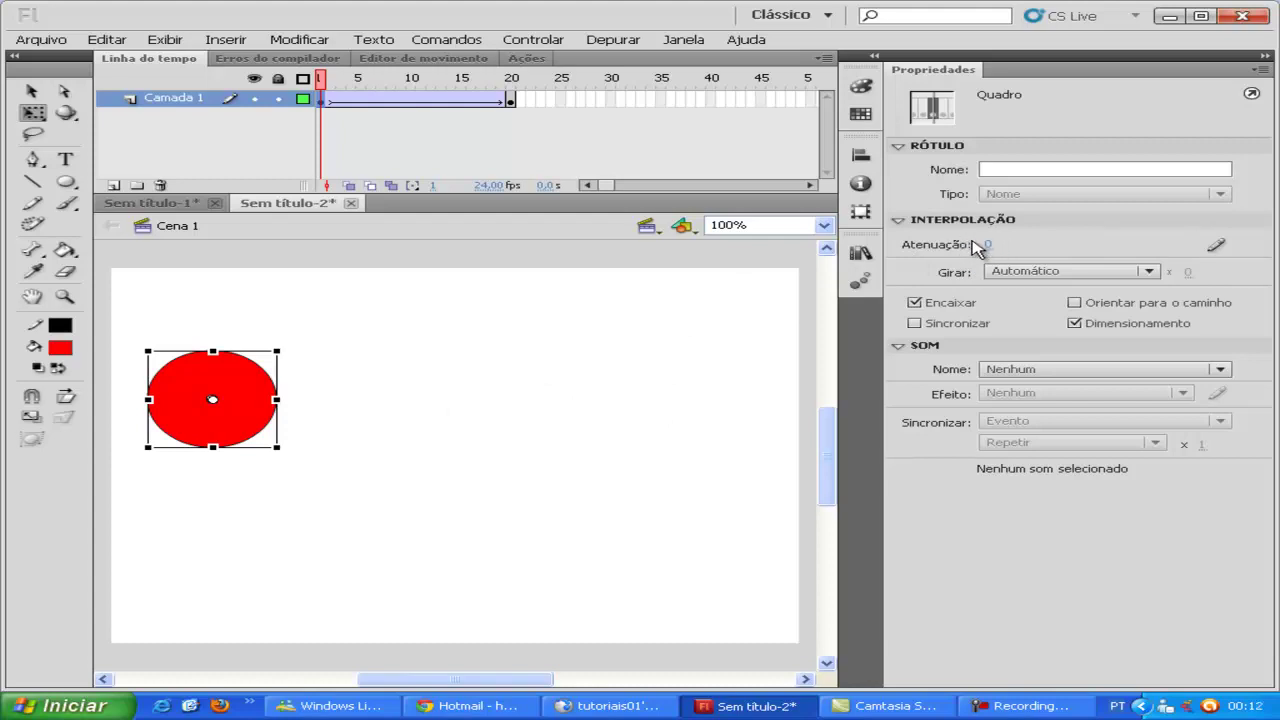
drag(990, 248, 1036, 251)
drag(1137, 248, 1150, 256)
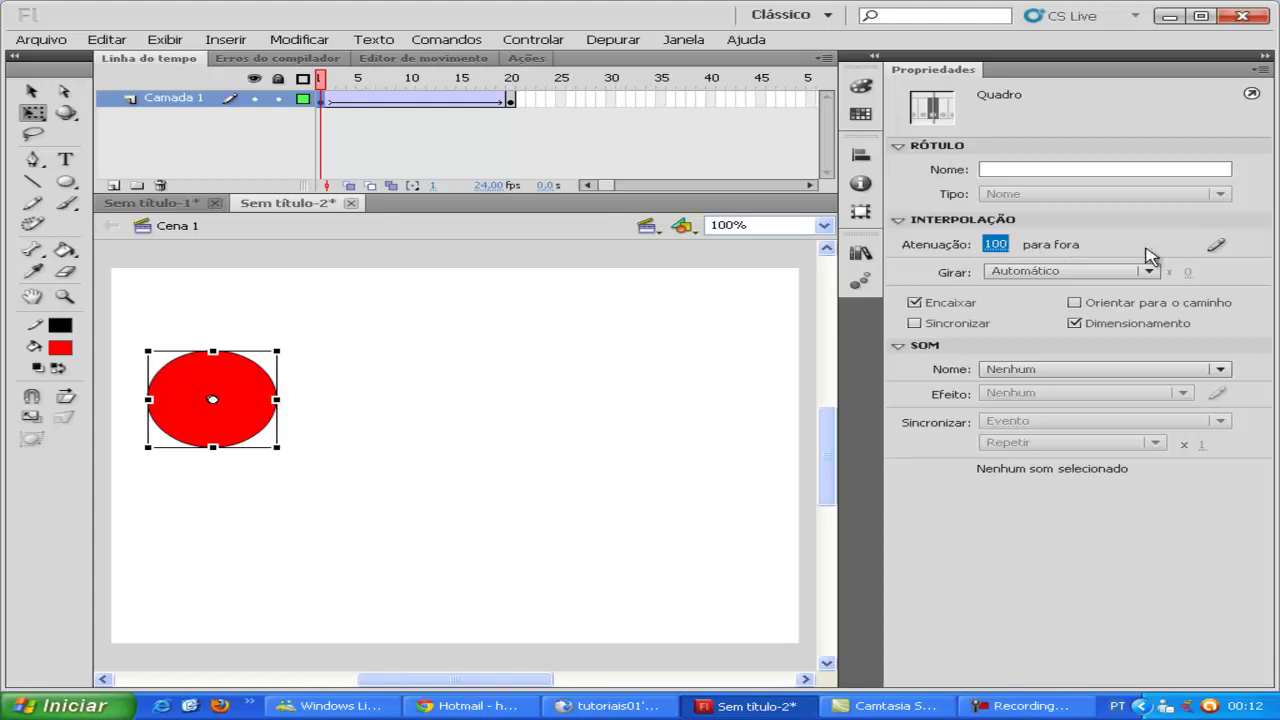
key(Return)
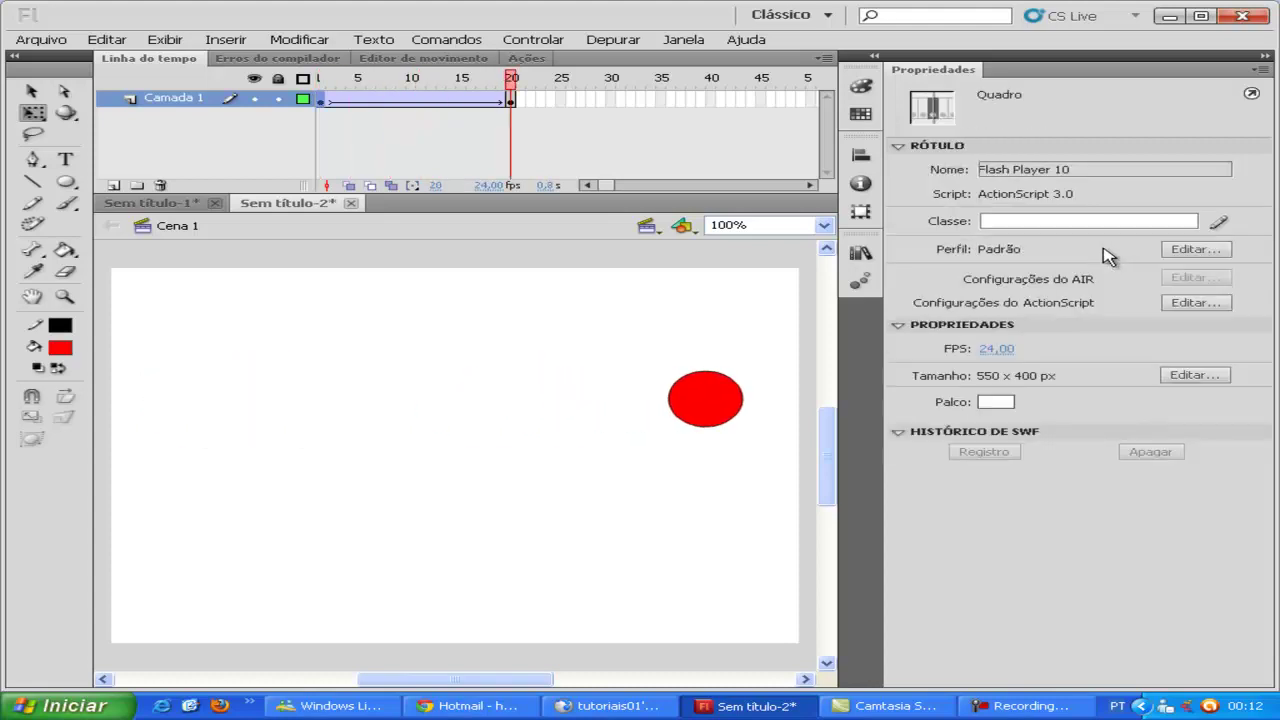
key(Return)
key(Return)
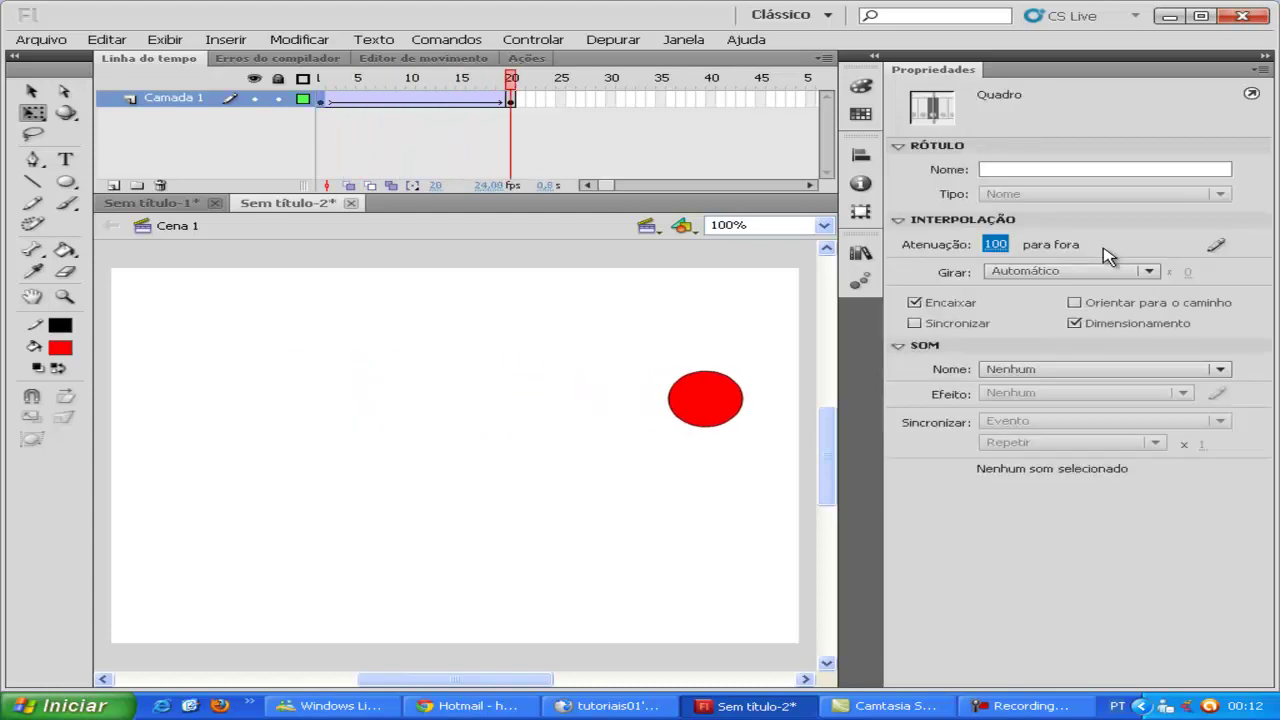
Step: Try inward easing on the tween with a preview, and reset the easing value to 0
drag(997, 249, 911, 260)
key(Return)
drag(943, 260, 1060, 256)
click(986, 246)
text(0)
key(Return)
Step: Apply a custom easing curve to the tween, with a curve point at about frame 6 and 77.4%, and preview the animation
click(1216, 247)
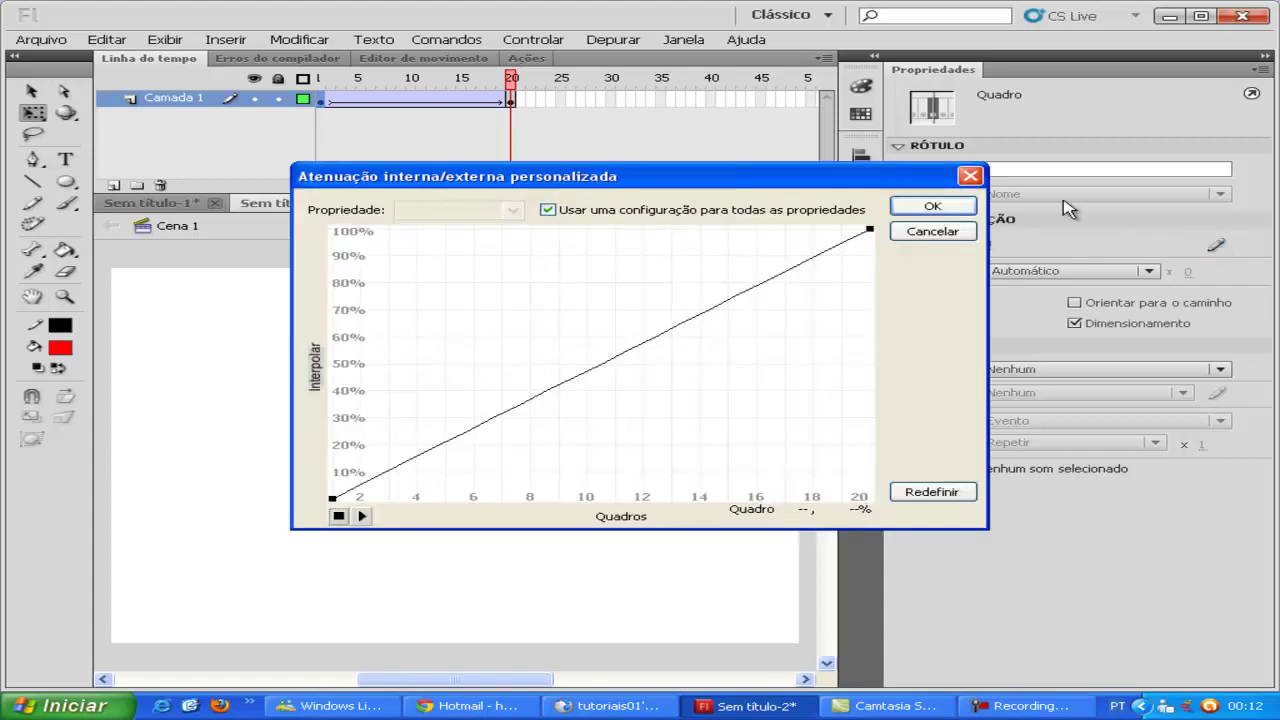
click(978, 177)
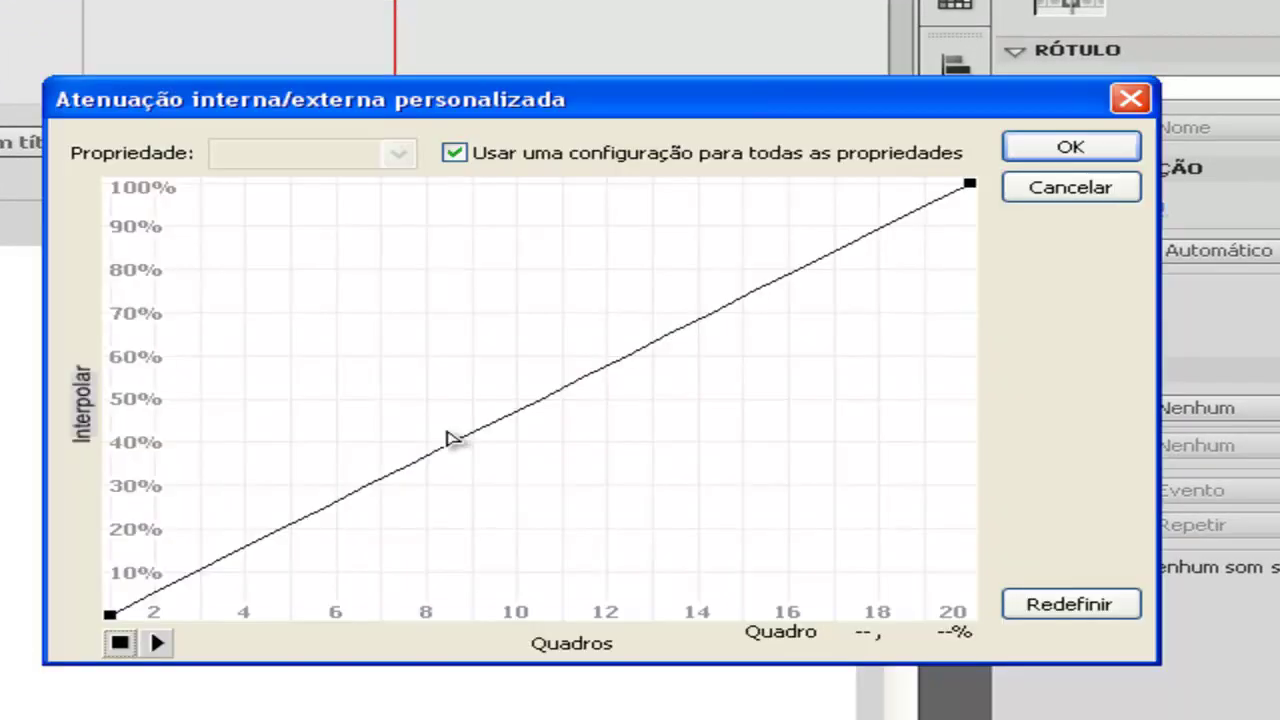
drag(531, 414, 248, 261)
drag(396, 186, 722, 437)
drag(252, 266, 338, 285)
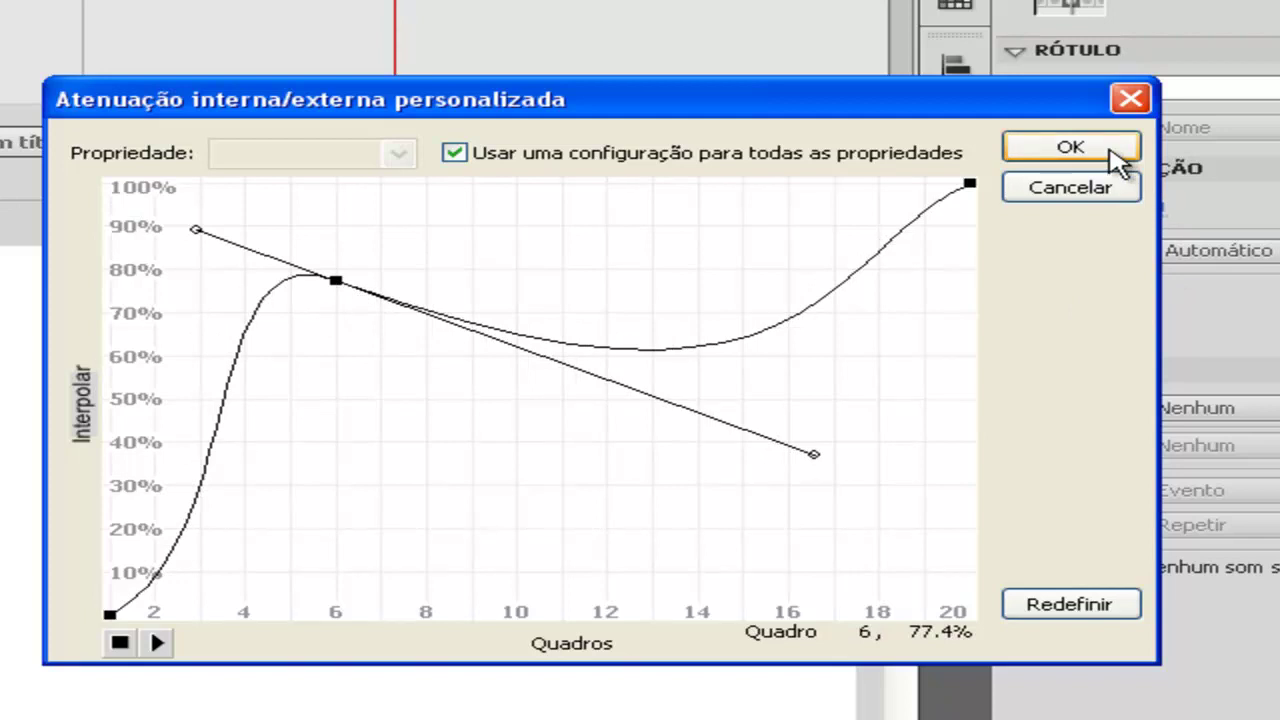
click(1112, 152)
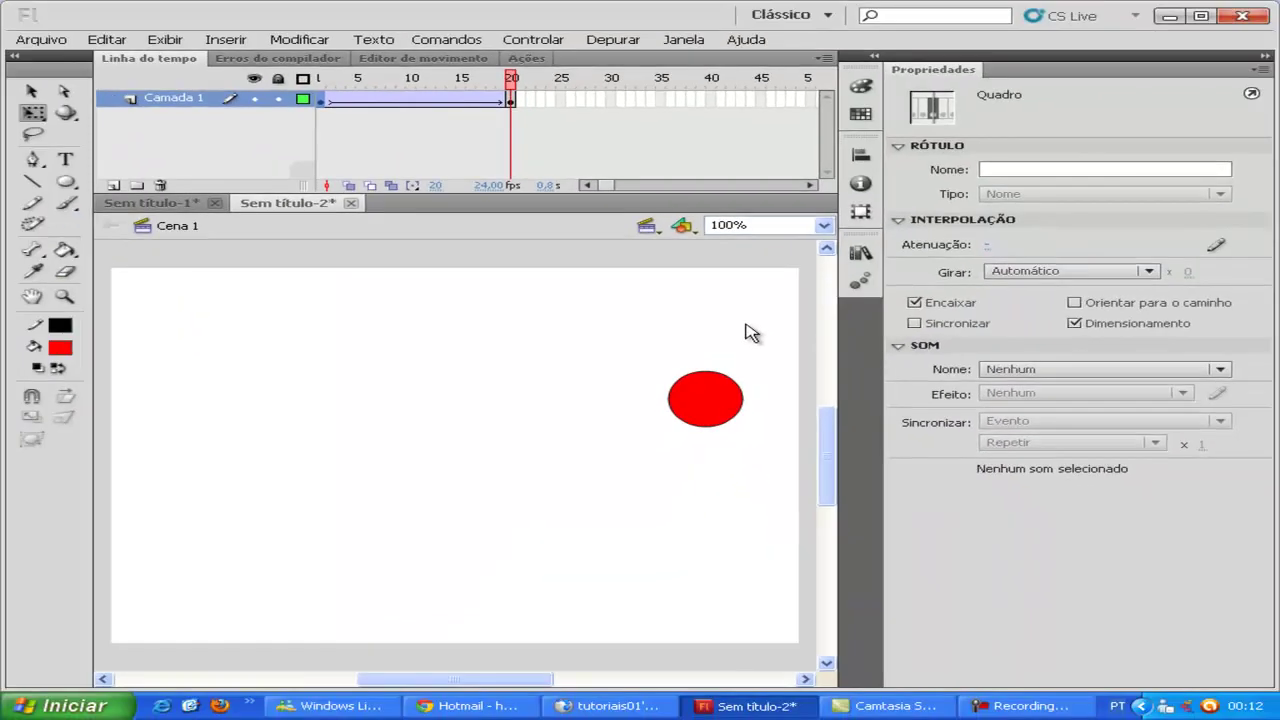
key(Return)
key(Return)
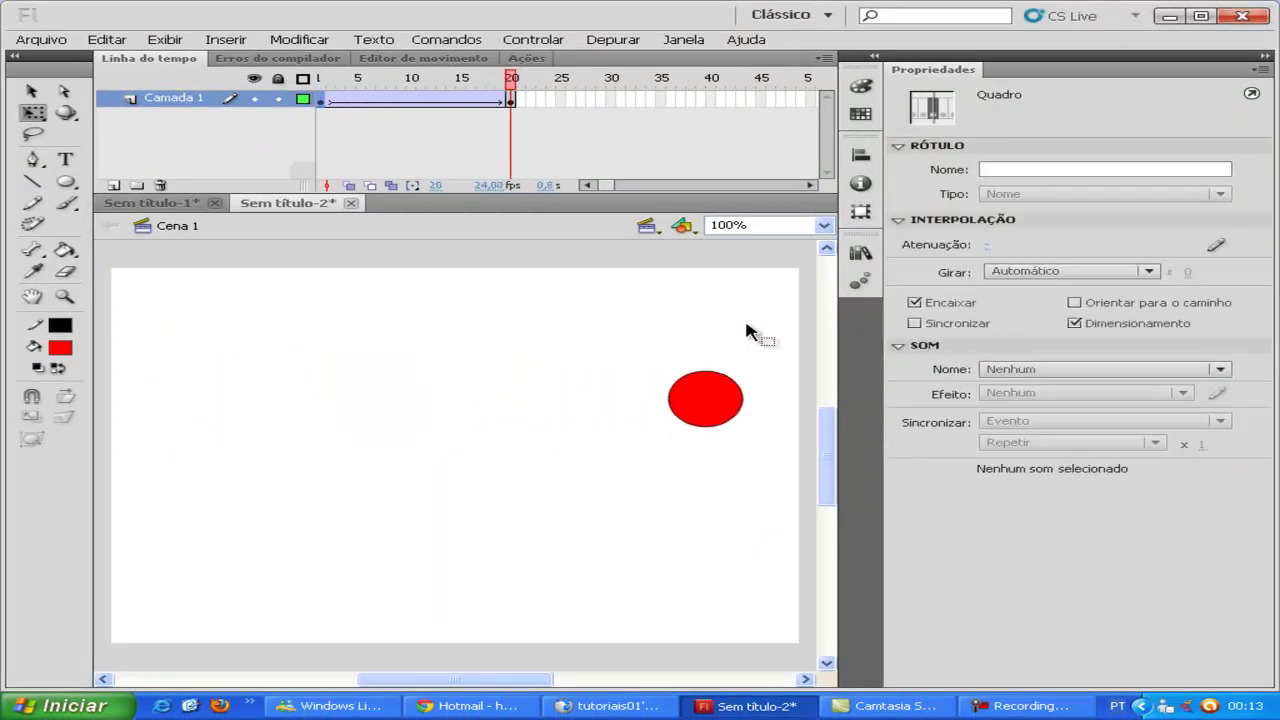
key(Return)
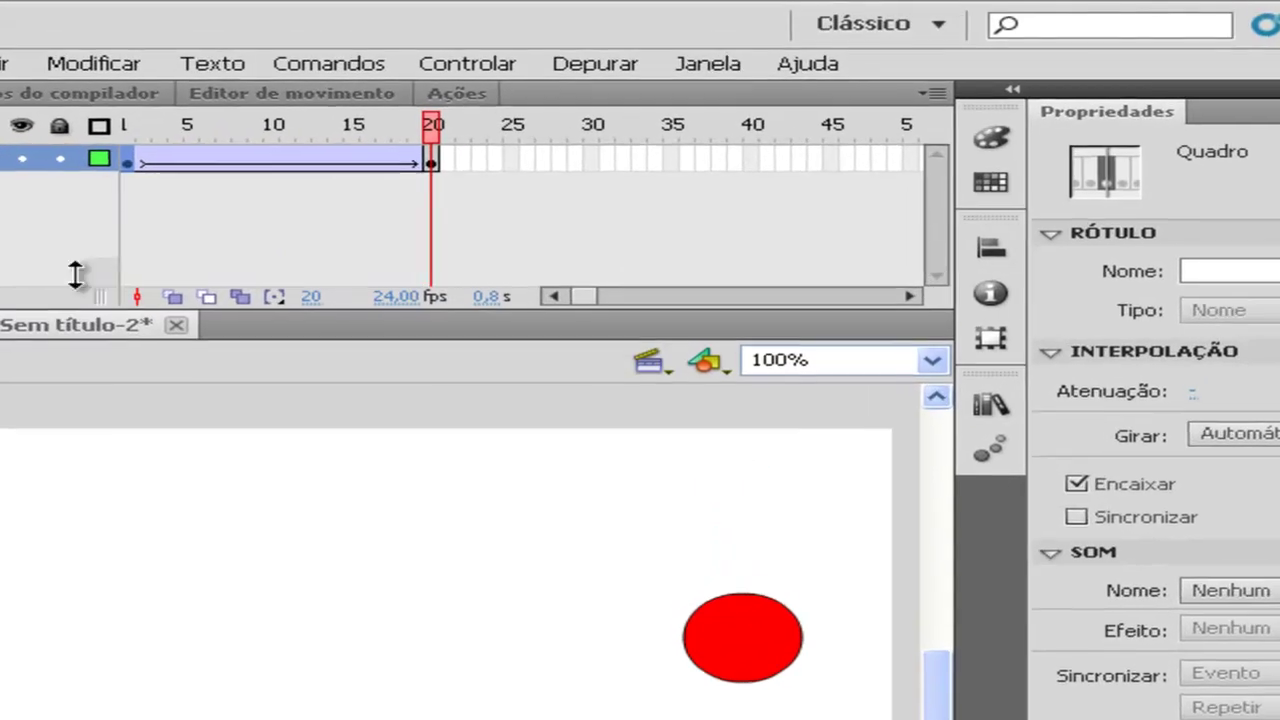
Step: Review the ball's first and last keyframes, and add a classic motion guide to its layer
click(130, 162)
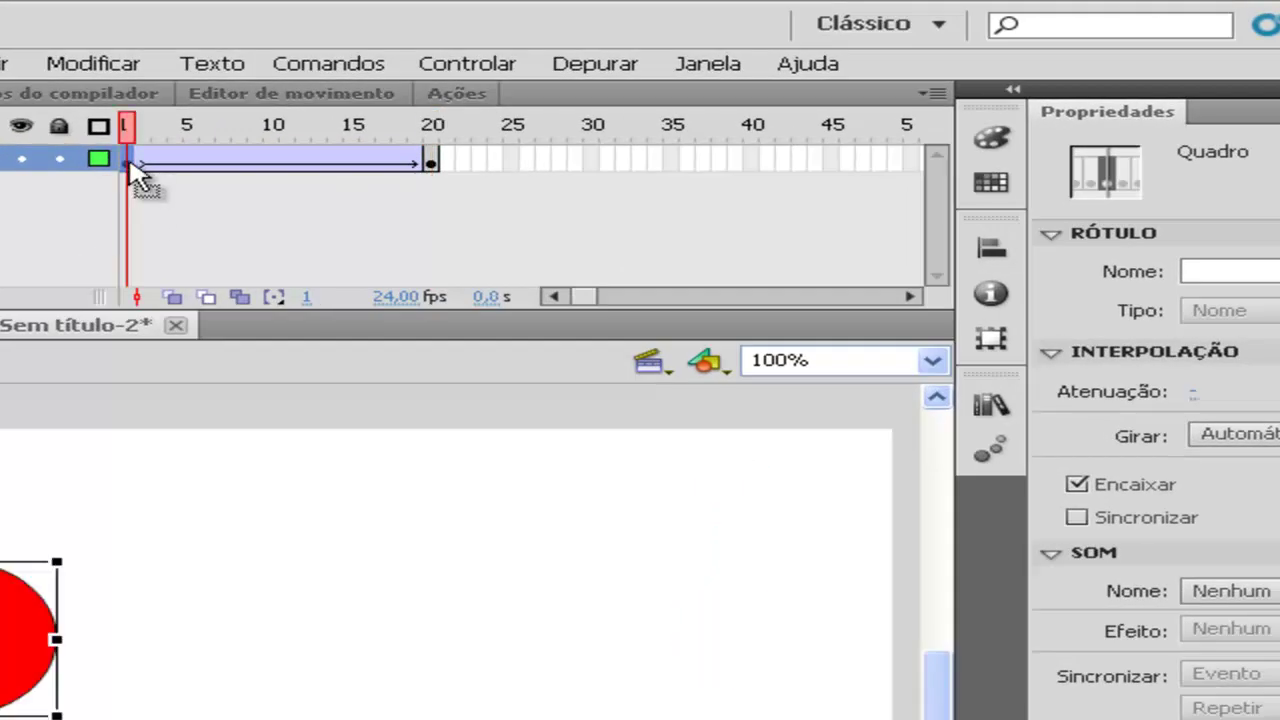
click(432, 162)
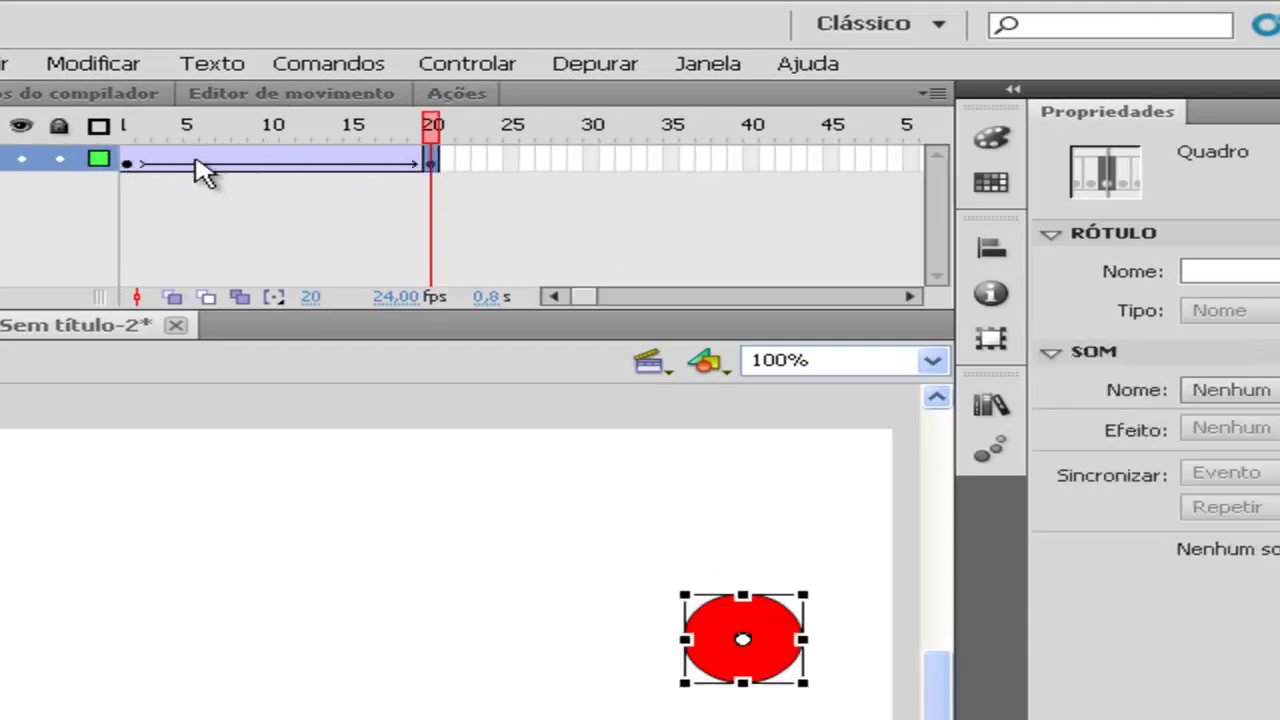
click(126, 164)
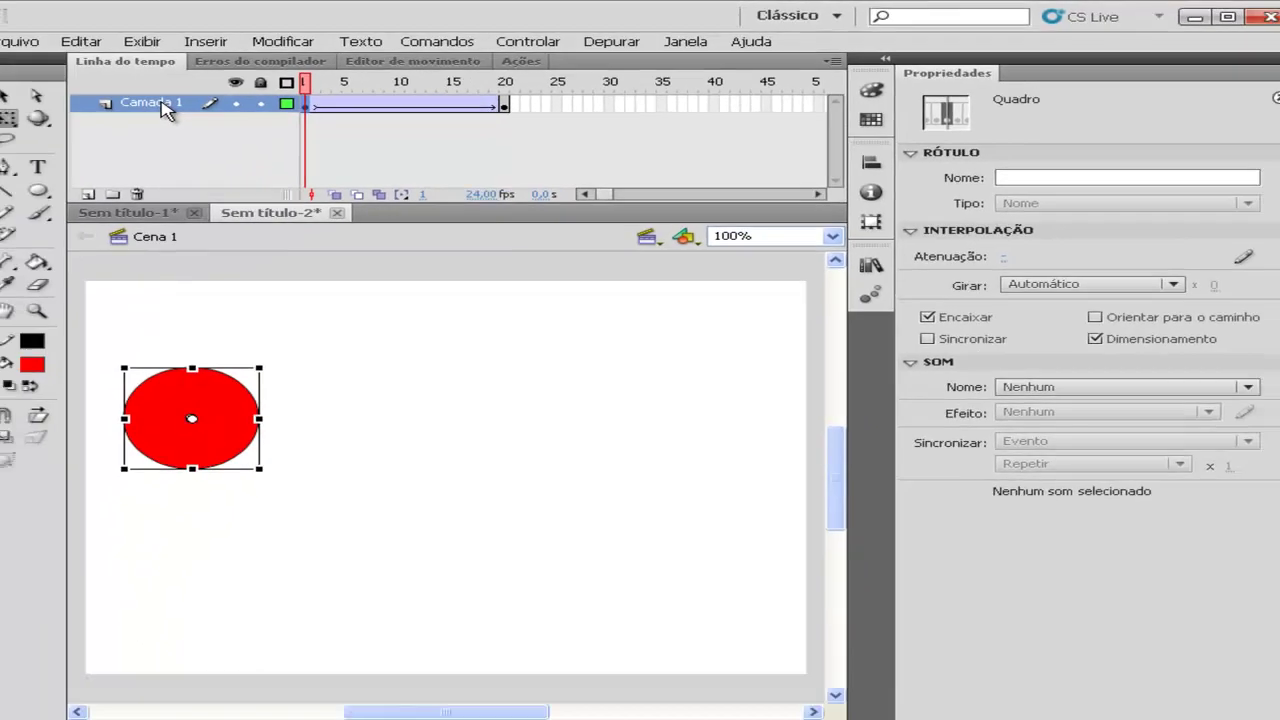
right_click(185, 97)
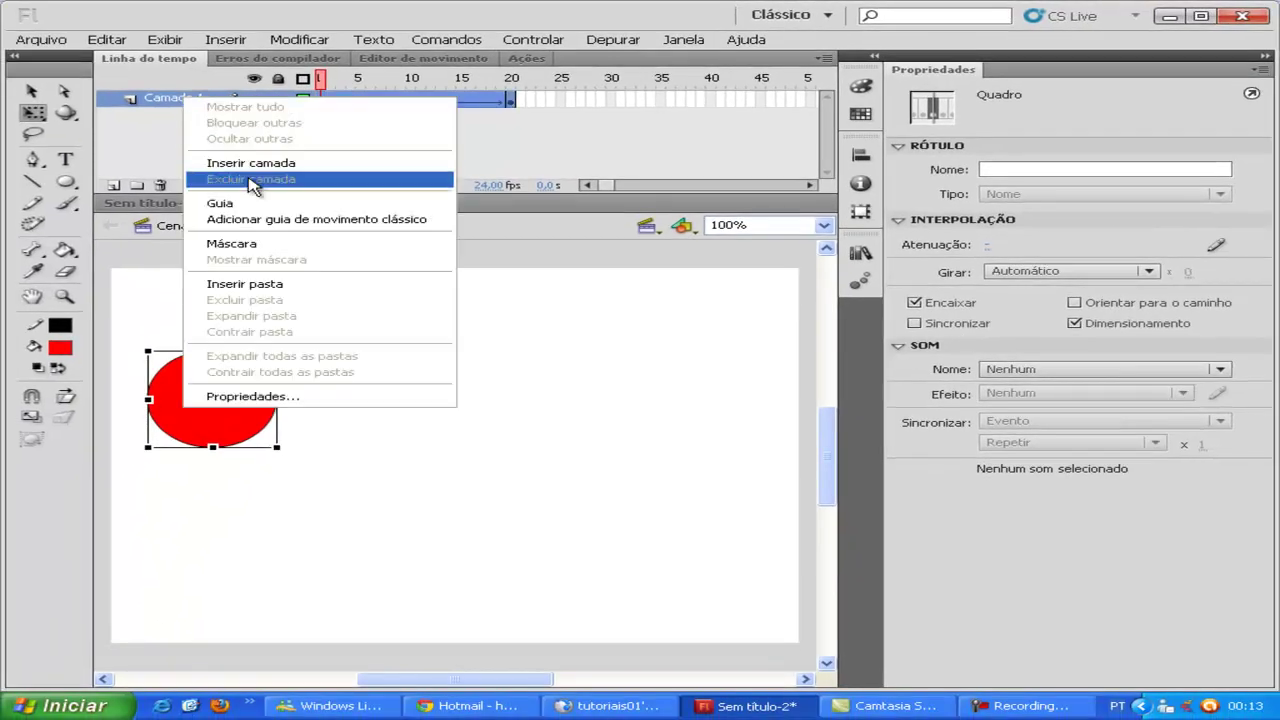
click(280, 219)
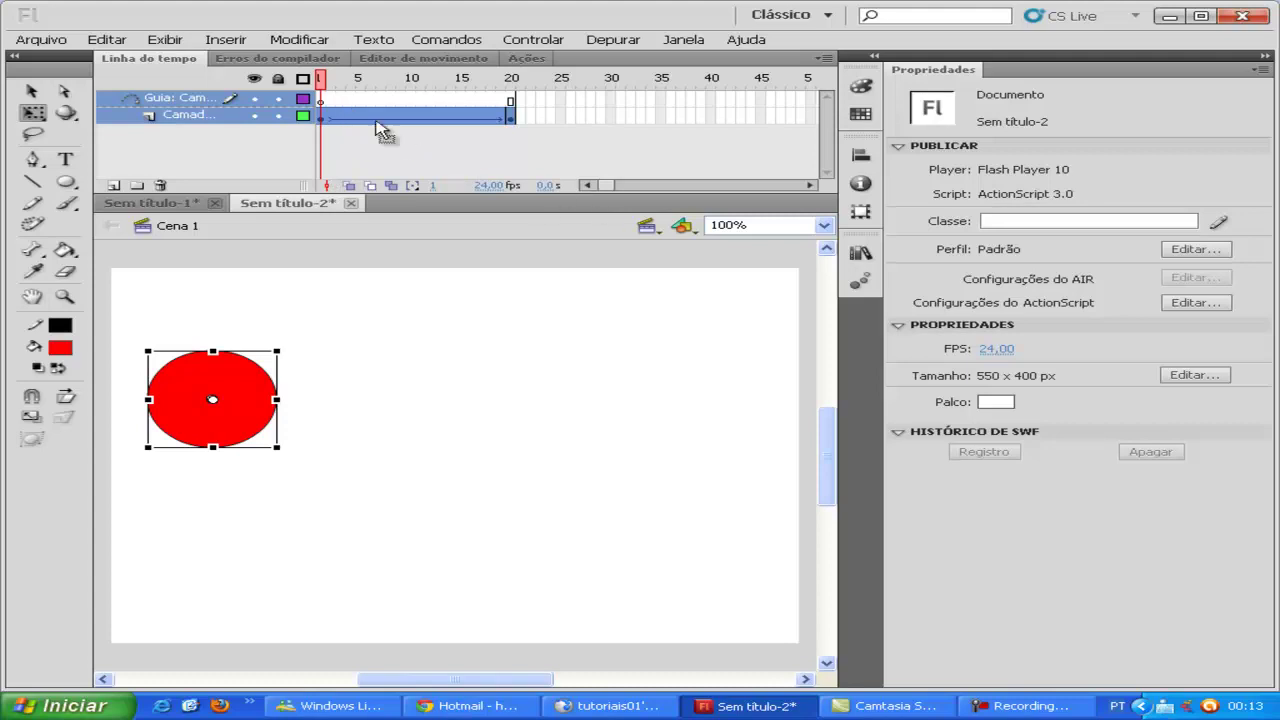
Step: On frame 1 of the guide layer, draw a winding Pencil path from the ball's centre across the stage, about 406 by 159 px
click(330, 117)
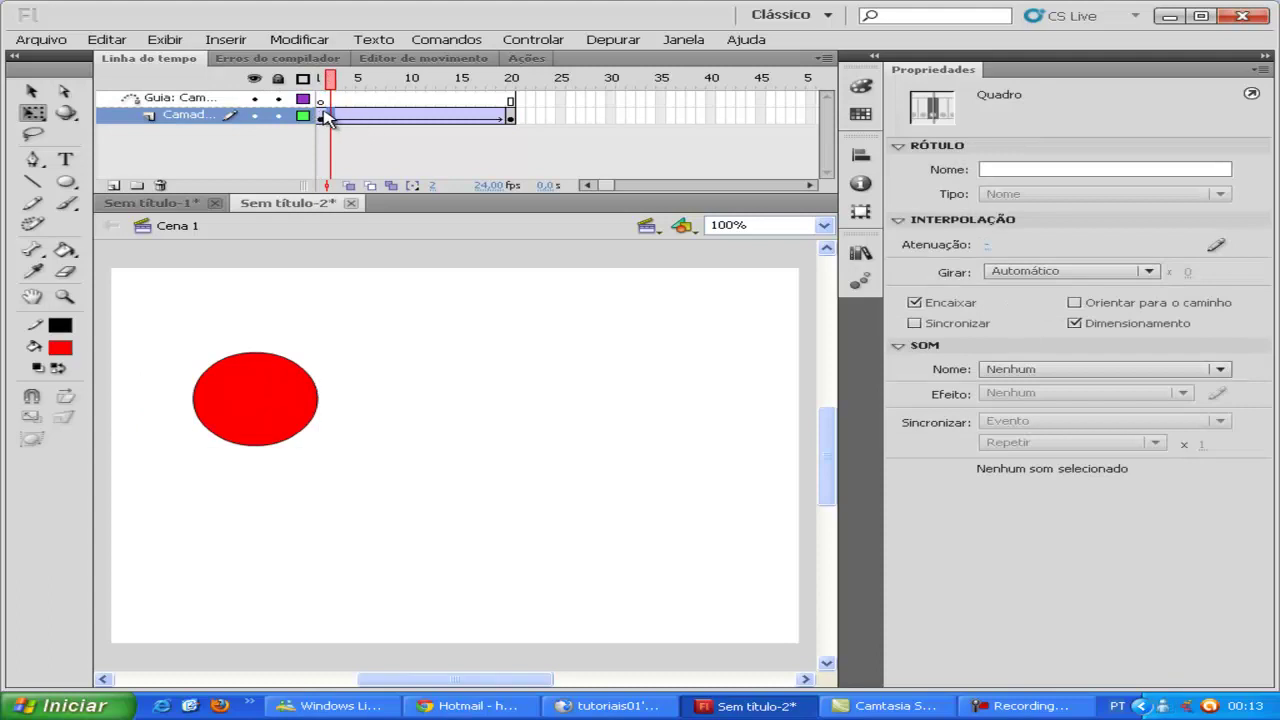
click(322, 117)
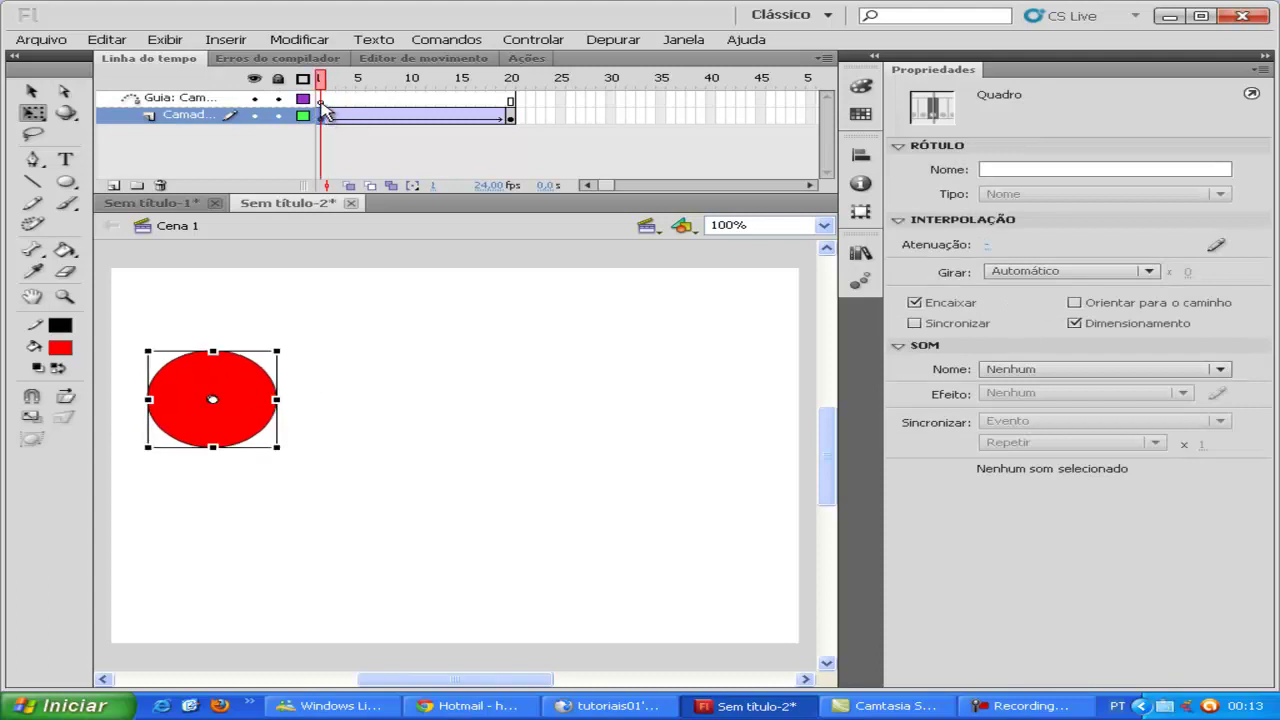
click(322, 101)
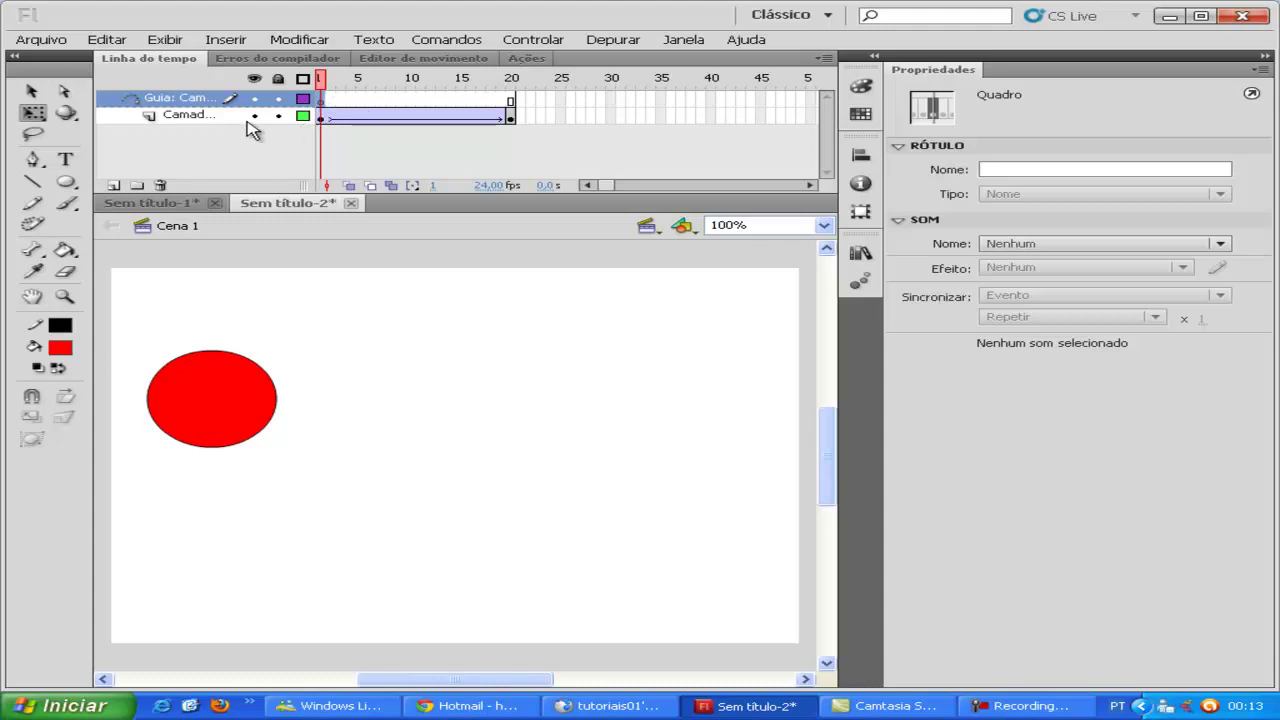
click(33, 205)
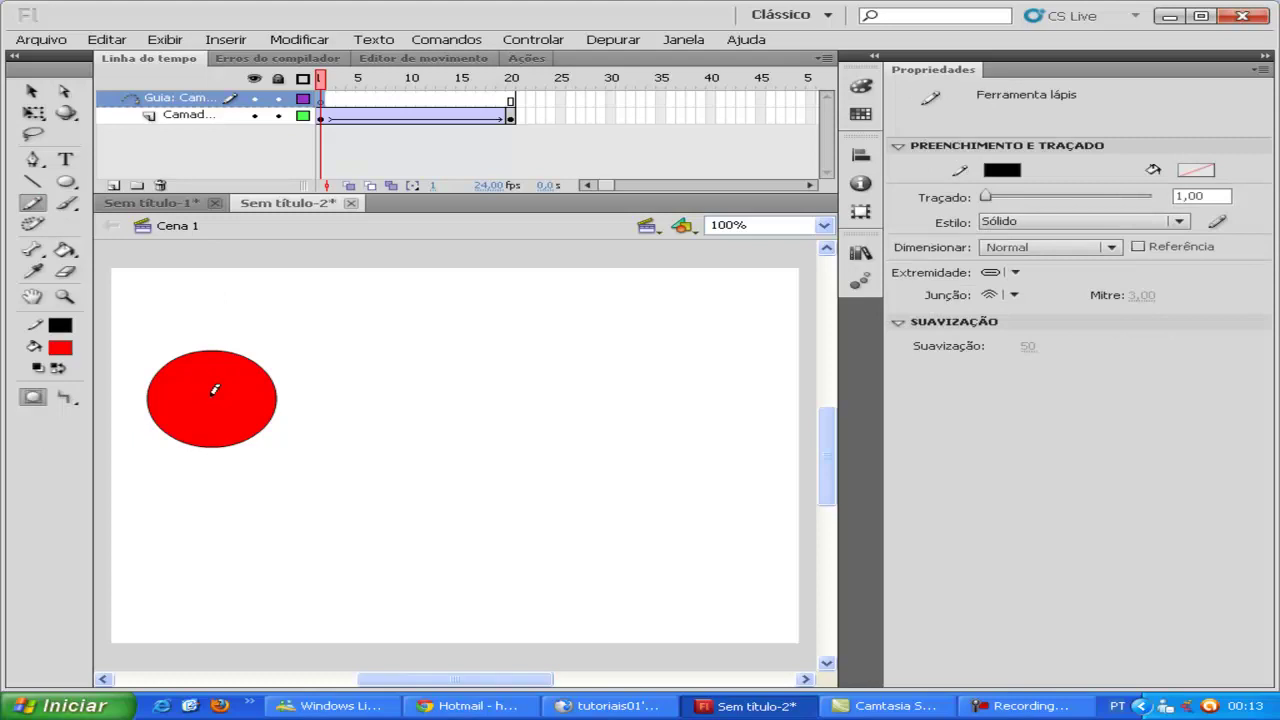
mouse_move(310, 487)
mouse_down()
mouse_move(372, 545)
mouse_move(470, 508)
mouse_up()
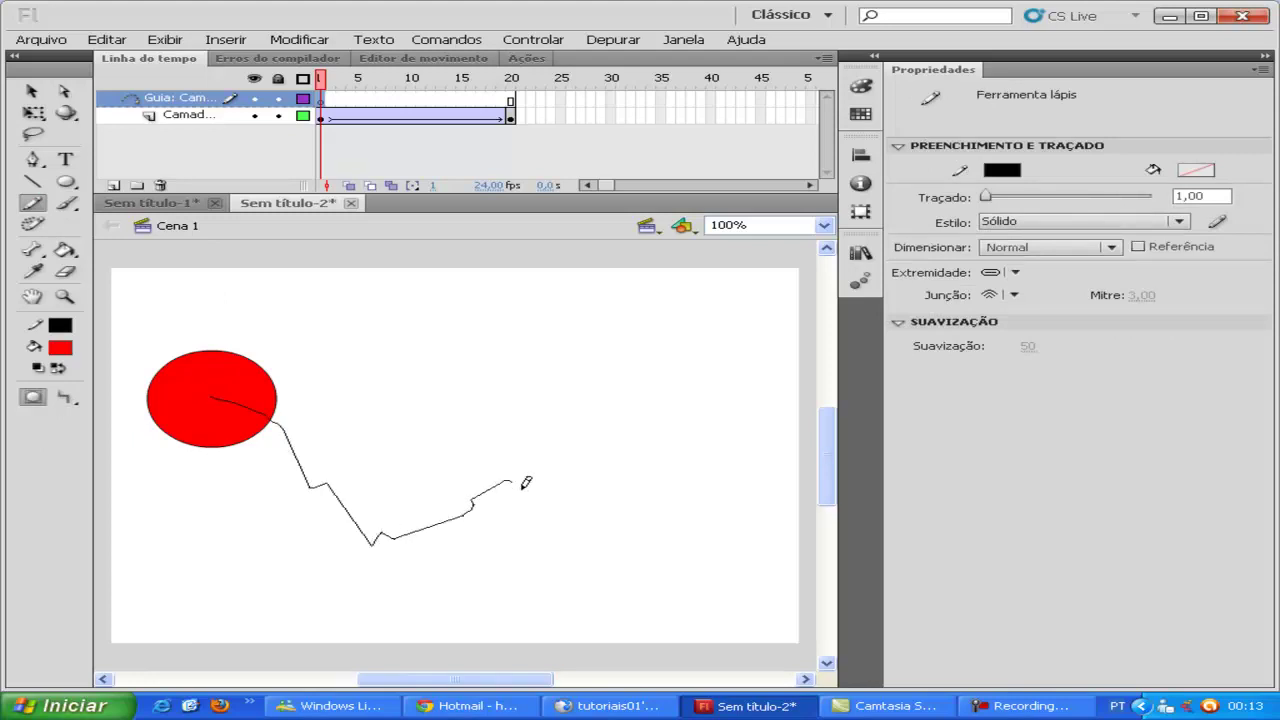
mouse_move(631, 453)
mouse_down()
mouse_move(657, 485)
mouse_move(695, 457)
mouse_up()
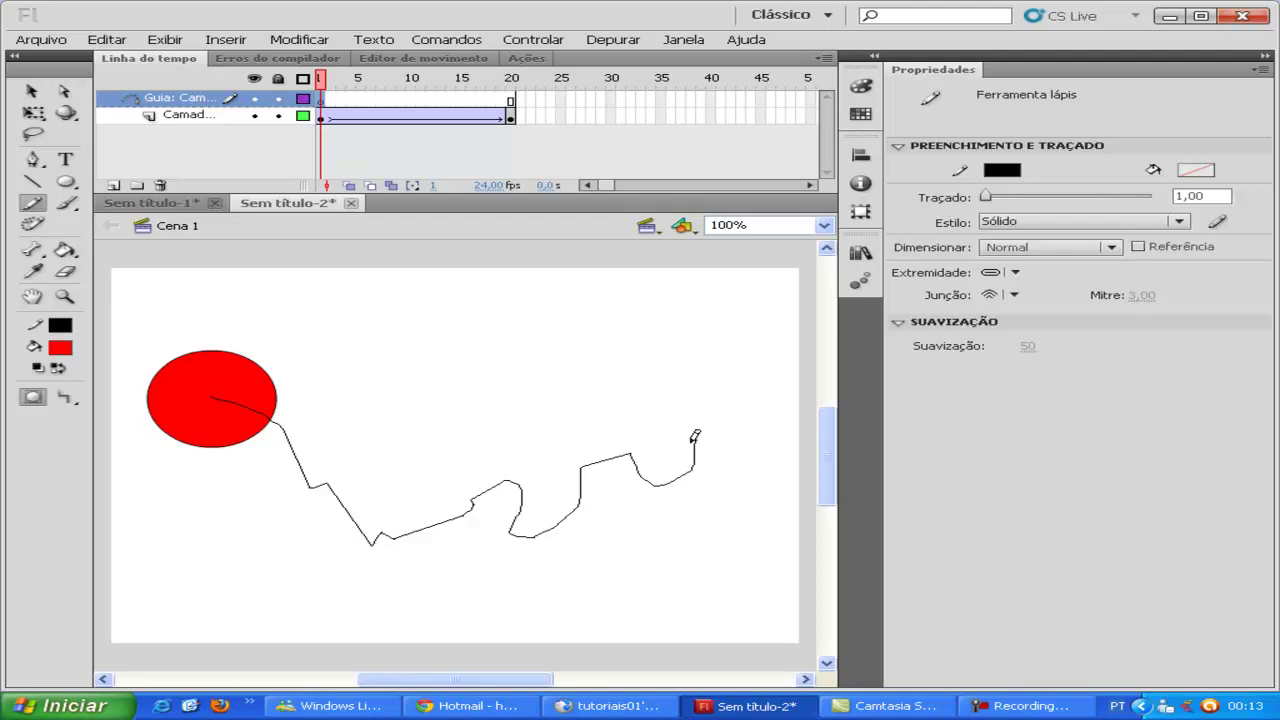
drag(717, 410, 717, 414)
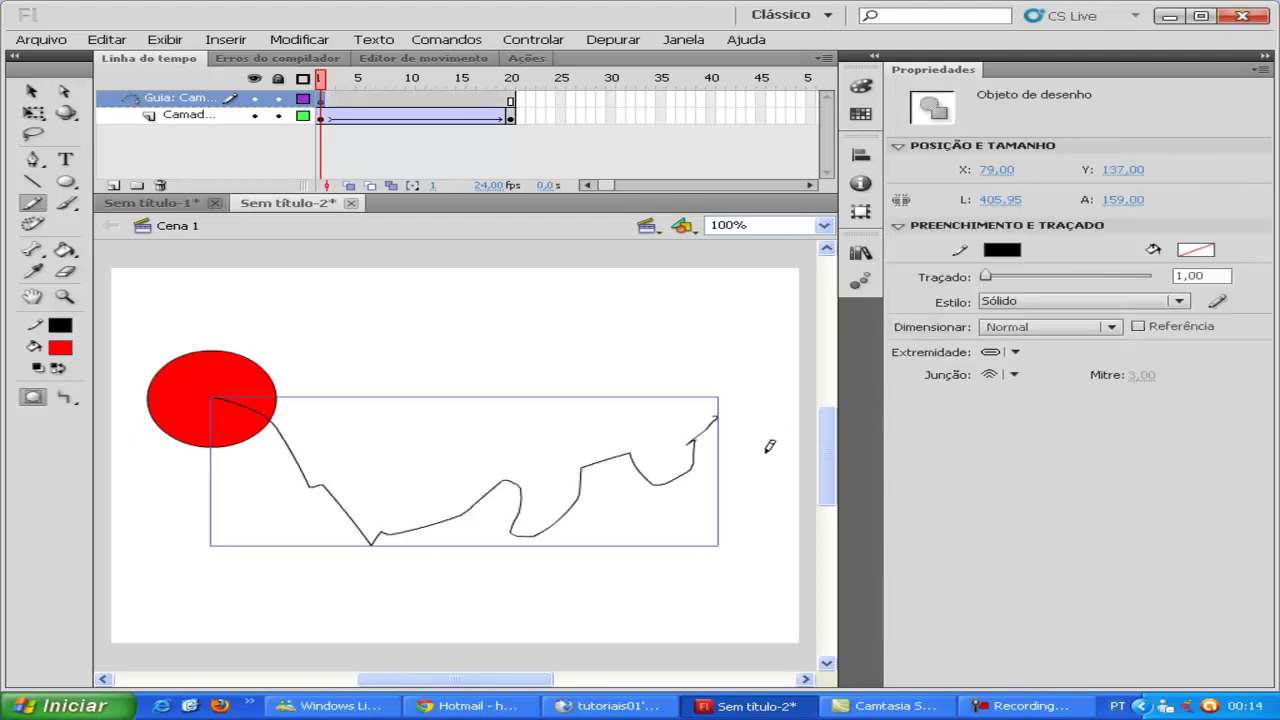
Step: Preview the animation, and on frame 20 move the ball so its centre sits on the end of the guide path
key(Return)
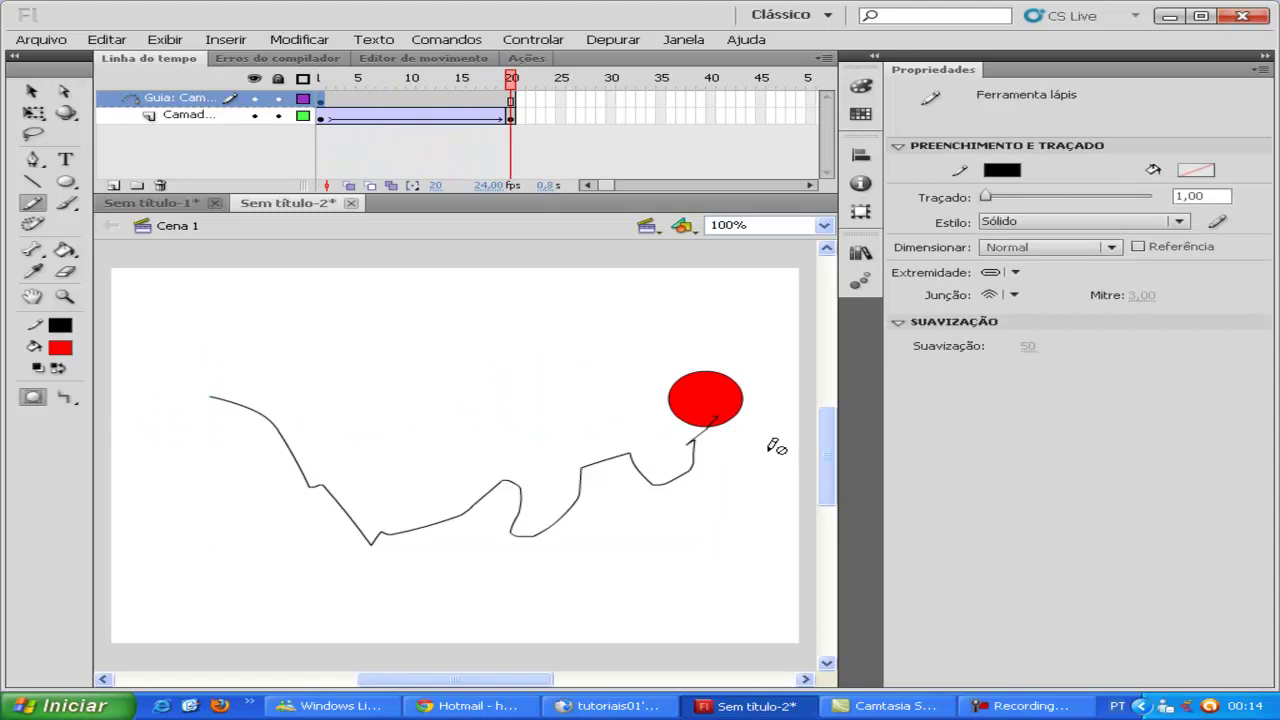
click(31, 91)
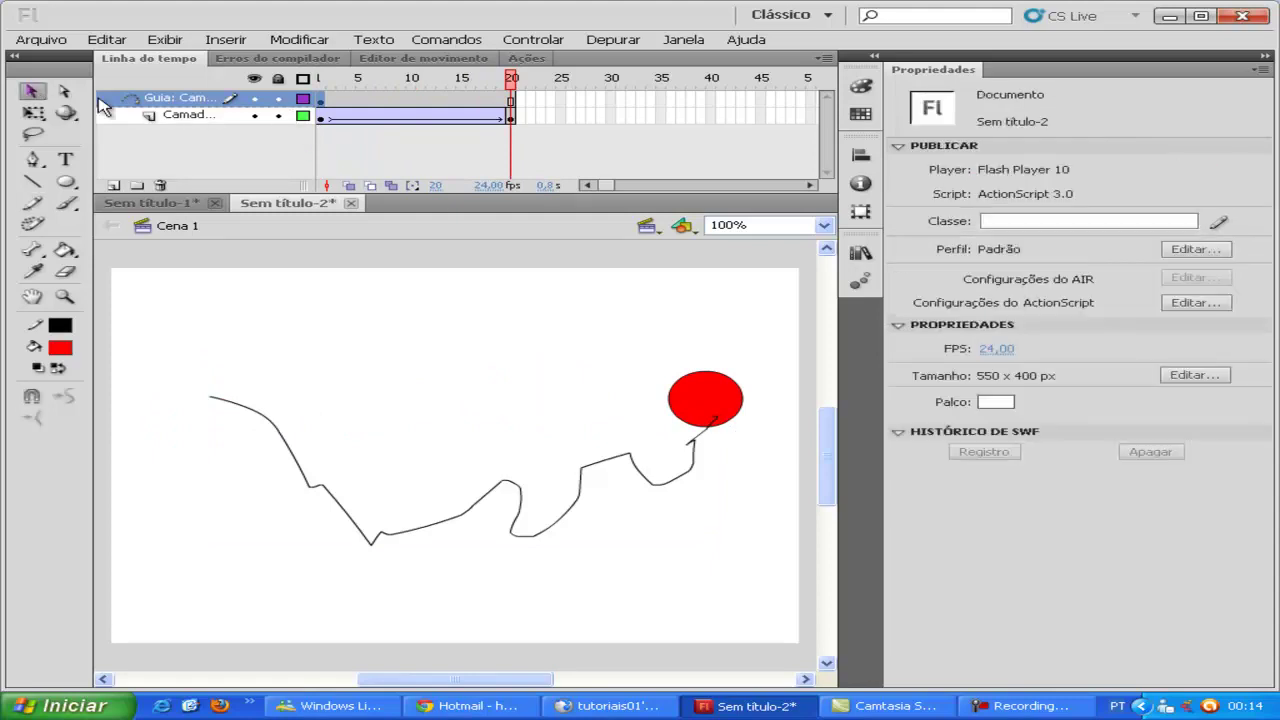
click(325, 117)
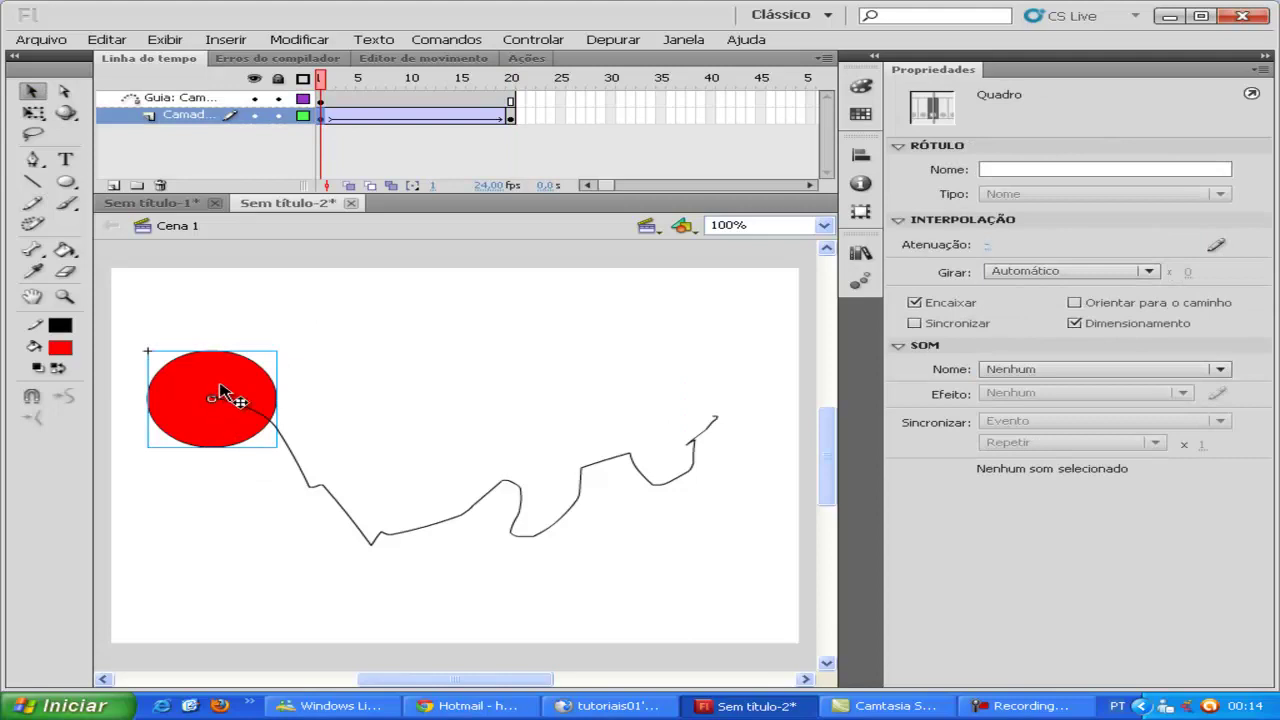
click(512, 116)
mouse_move(735, 397)
mouse_down()
mouse_move(751, 417)
mouse_move(737, 422)
mouse_up()
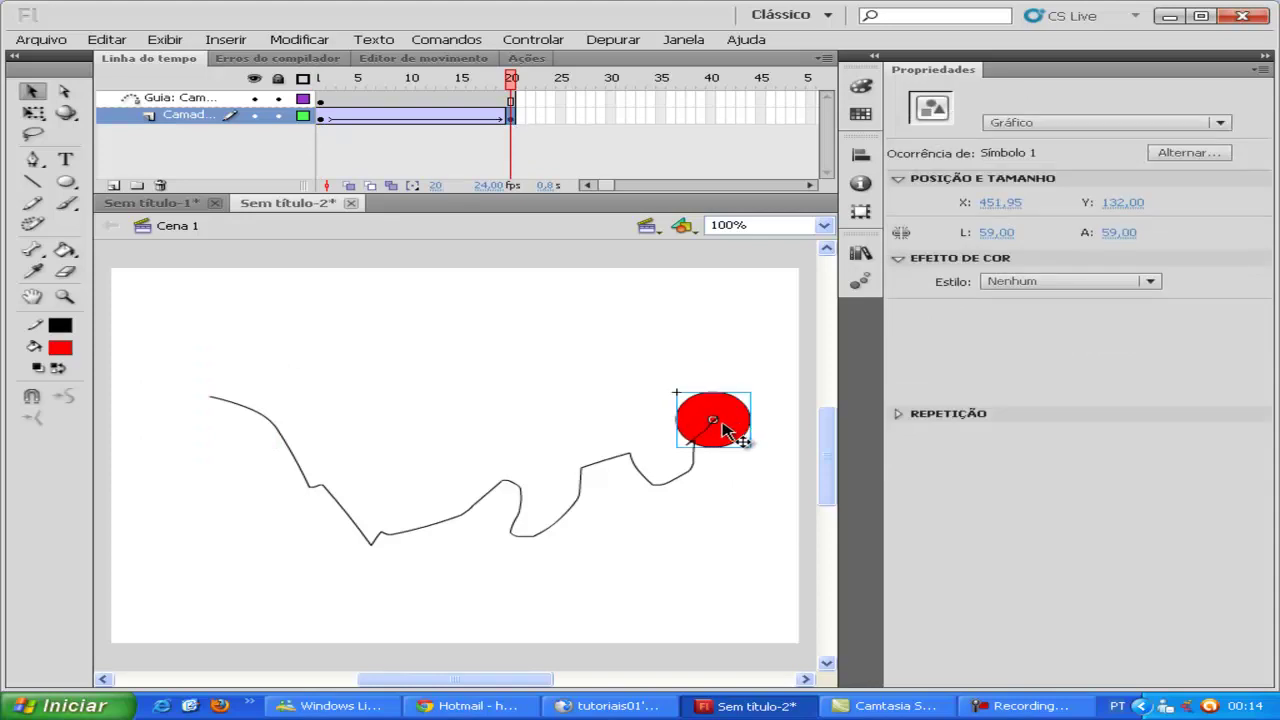
Step: Play the ball's animation along the guide on the timeline, and test the movie in a player window before closing it
key(Return)
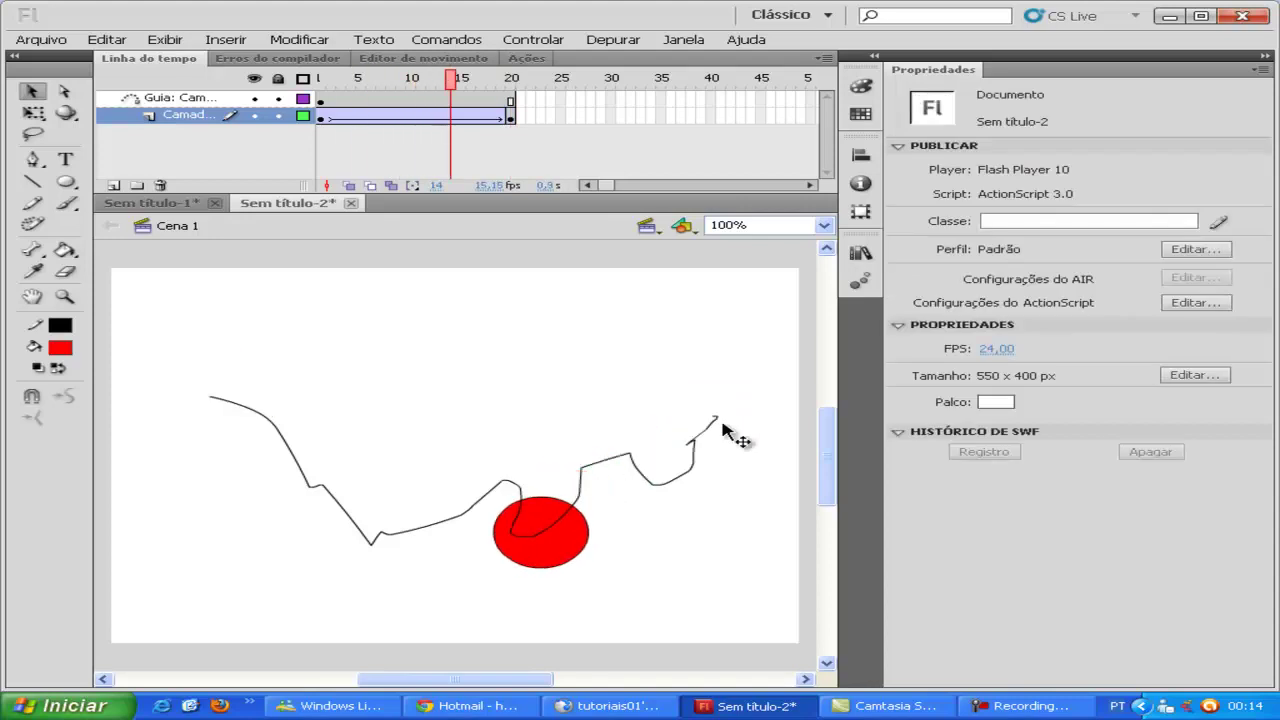
key(ctrl+Return)
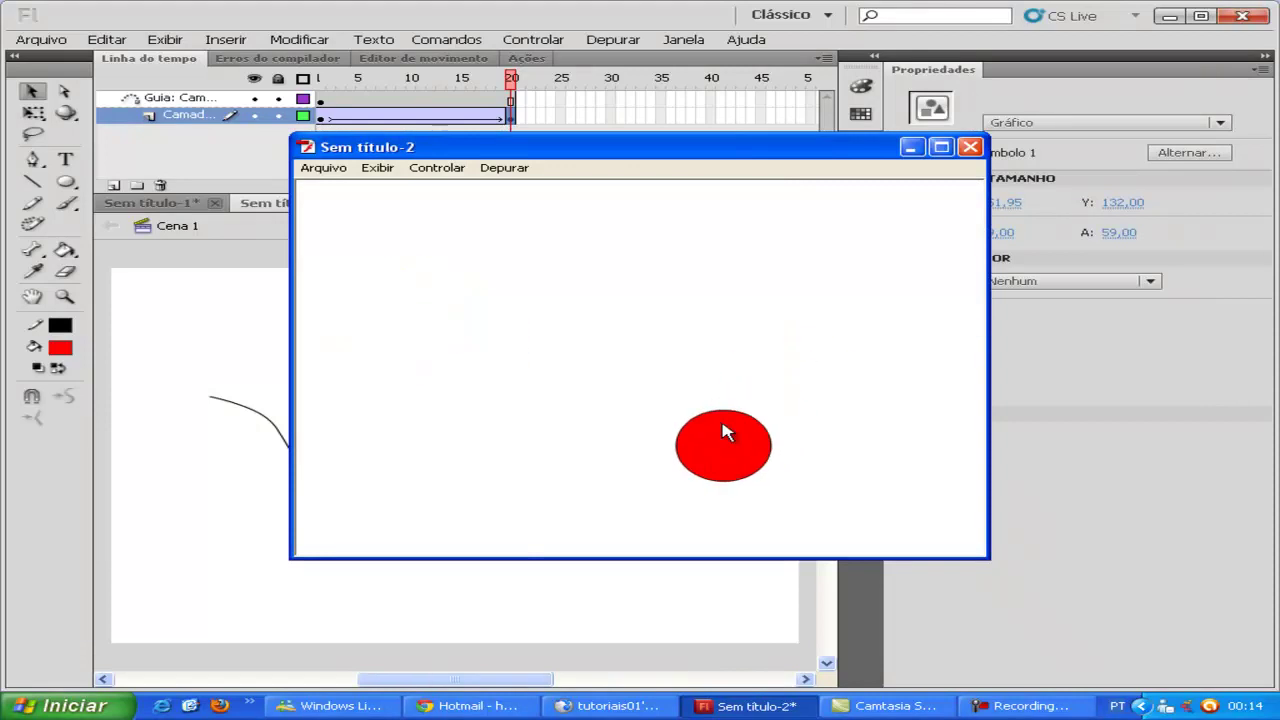
click(970, 147)
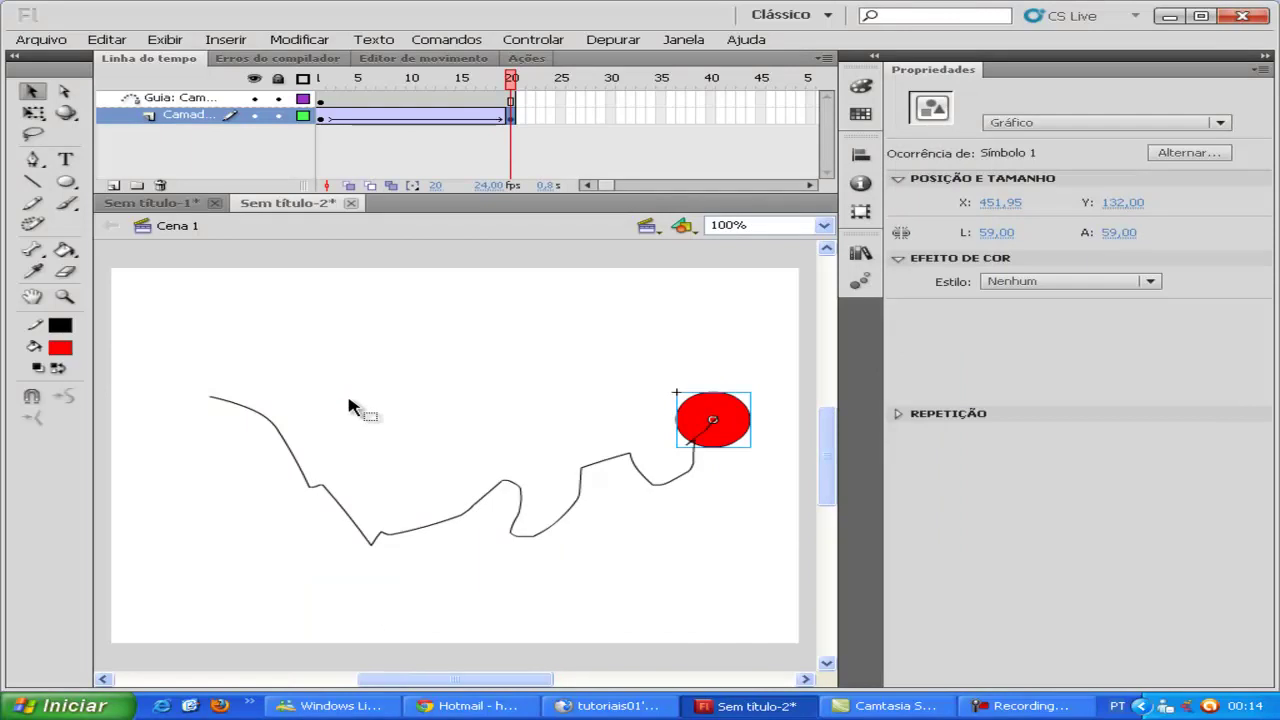
Step: Undo the ball's move and the guide path drawing, and turn on onion skinning across frames 1 to 20
key(Return)
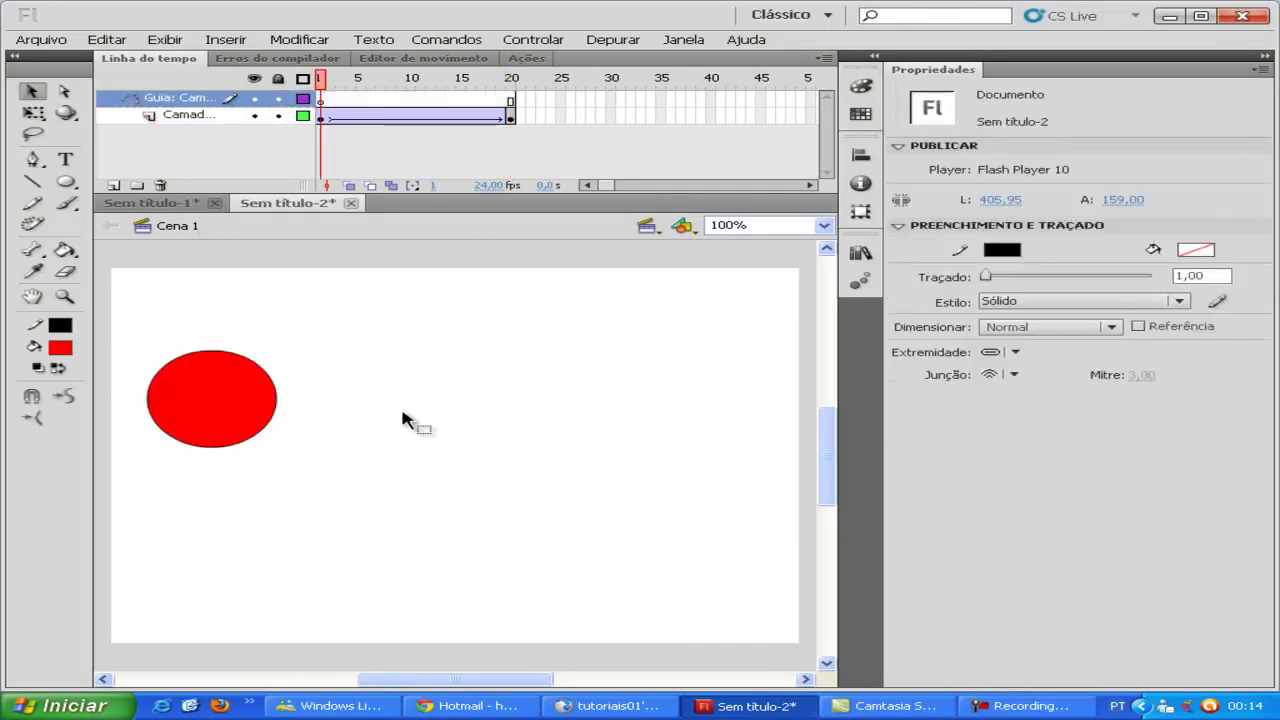
click(324, 118)
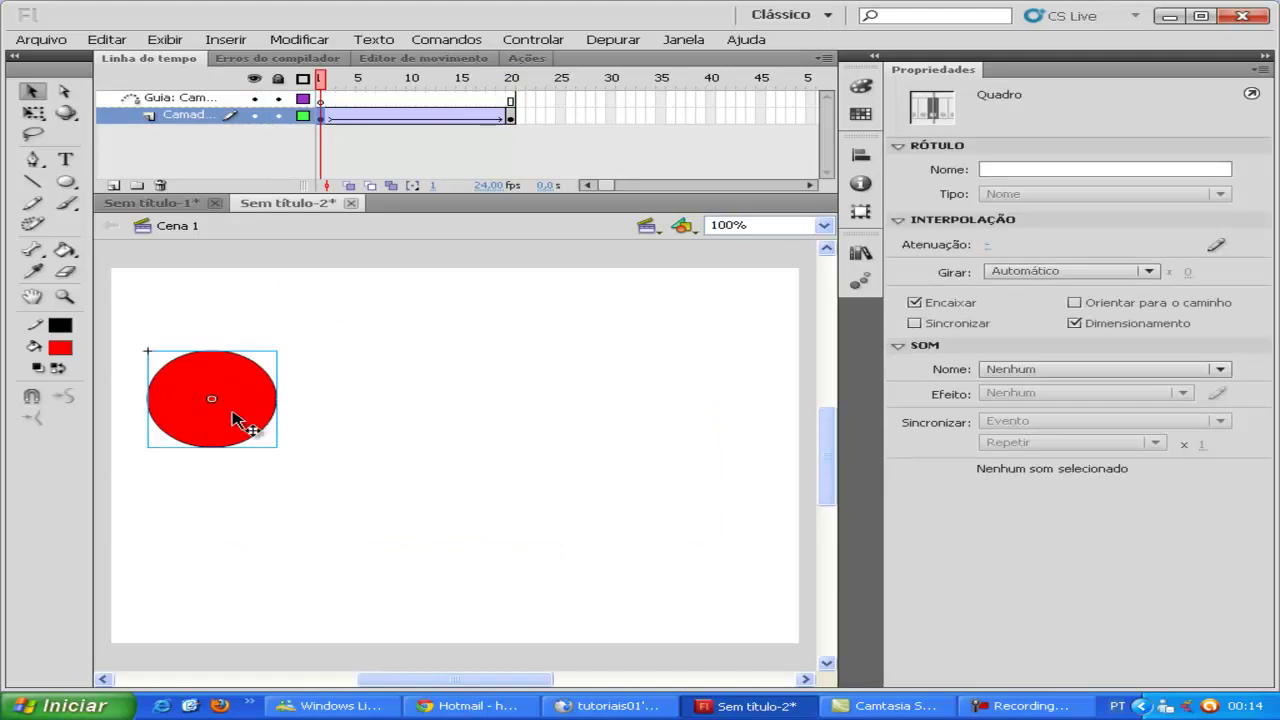
click(349, 188)
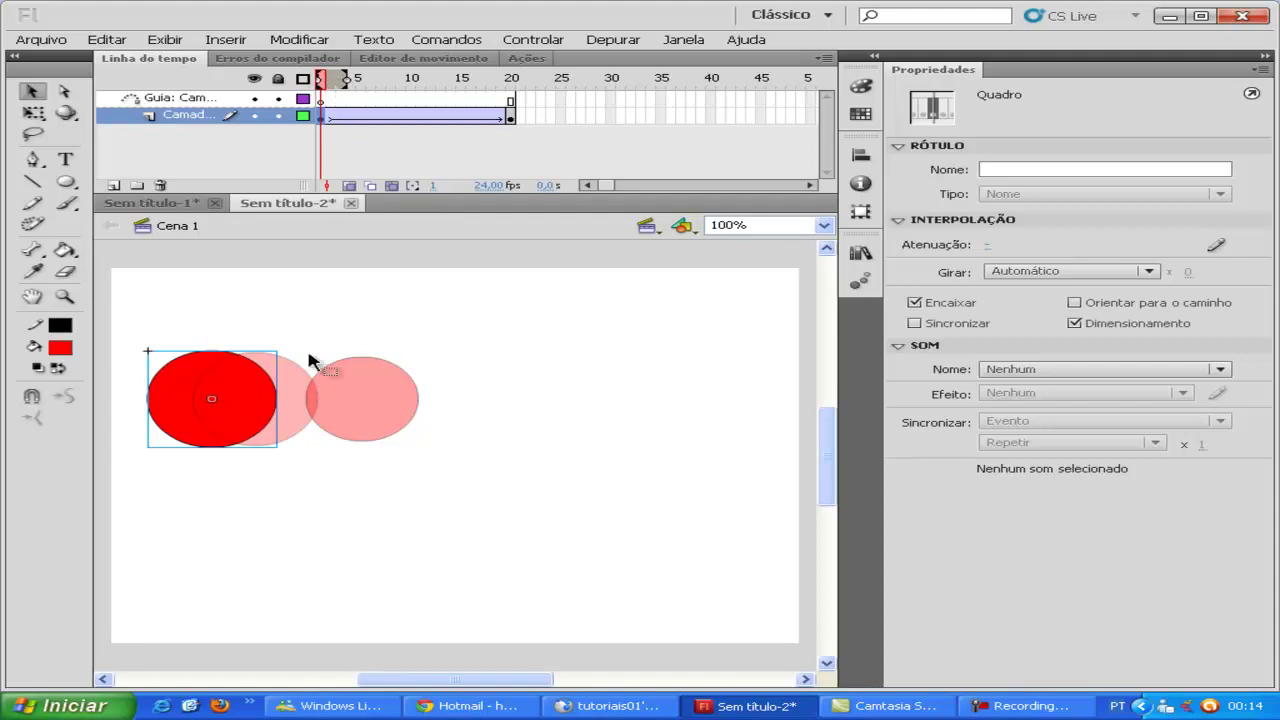
drag(350, 82, 517, 90)
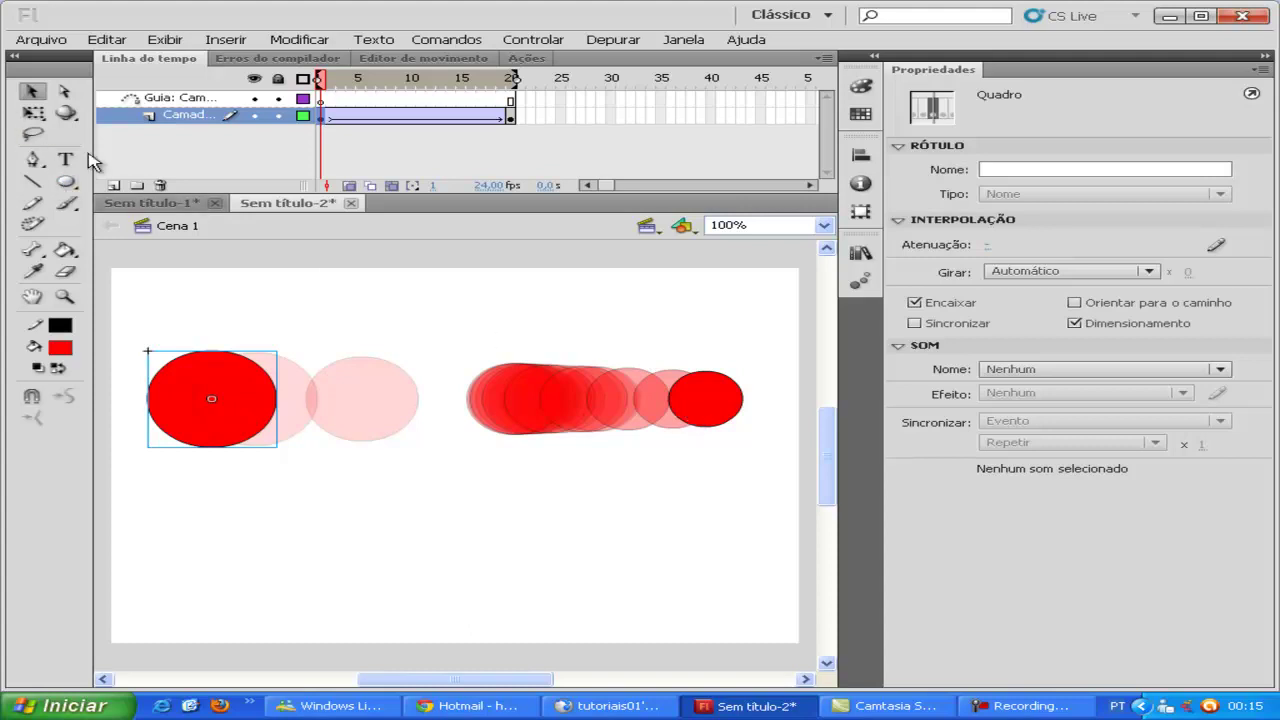
Step: On frame 1 of the guide layer, draw a Pencil path from the ball's starting centre to its final centre, about 404 by 142 px
click(322, 99)
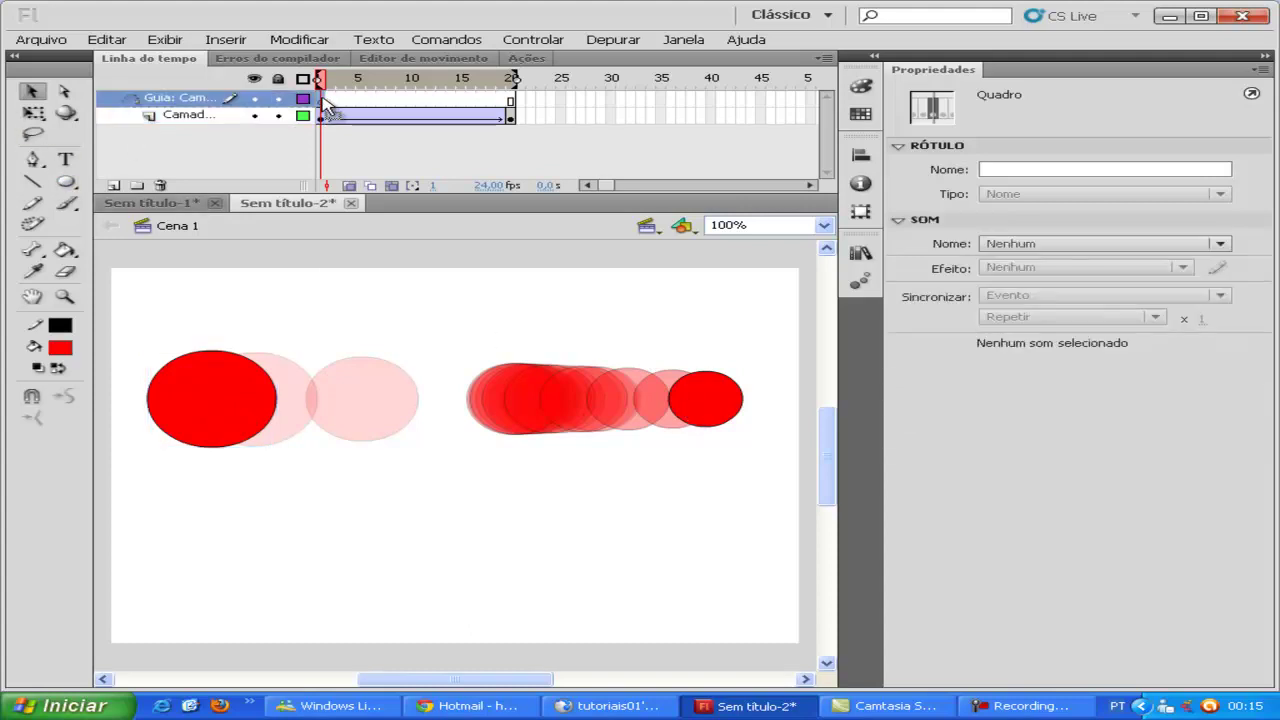
click(33, 203)
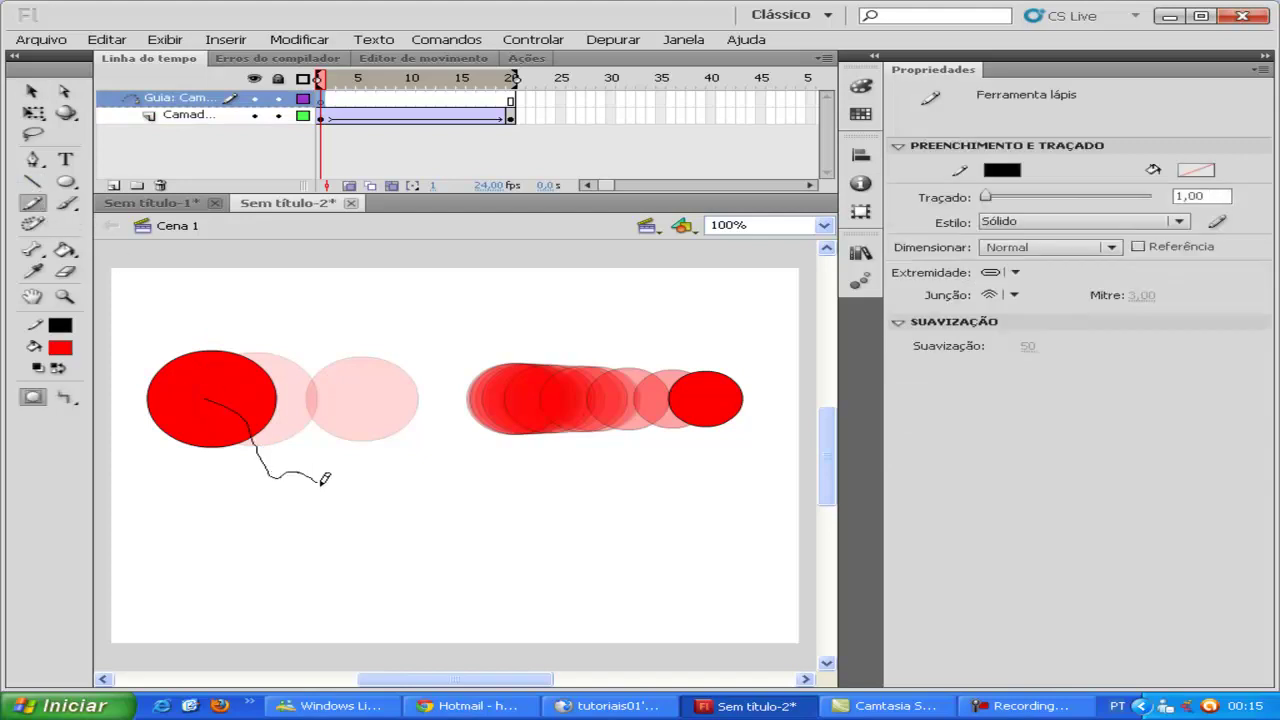
drag(462, 512, 641, 473)
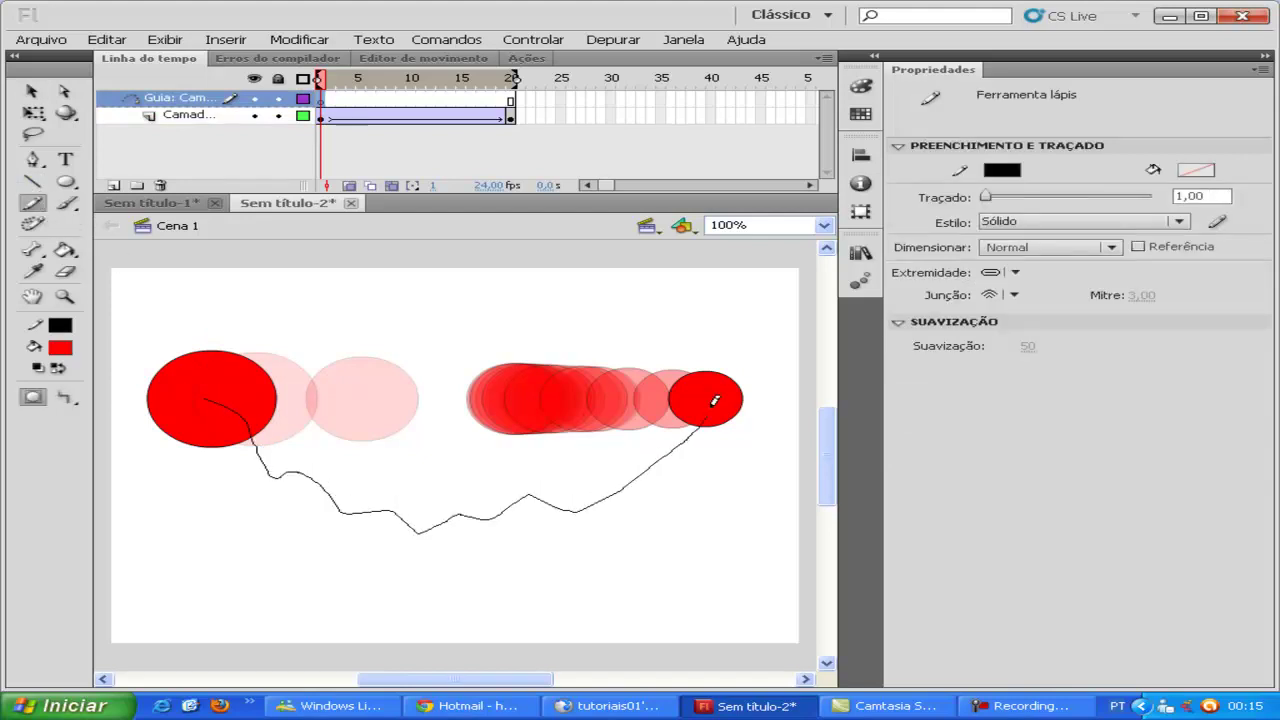
drag(712, 393, 711, 392)
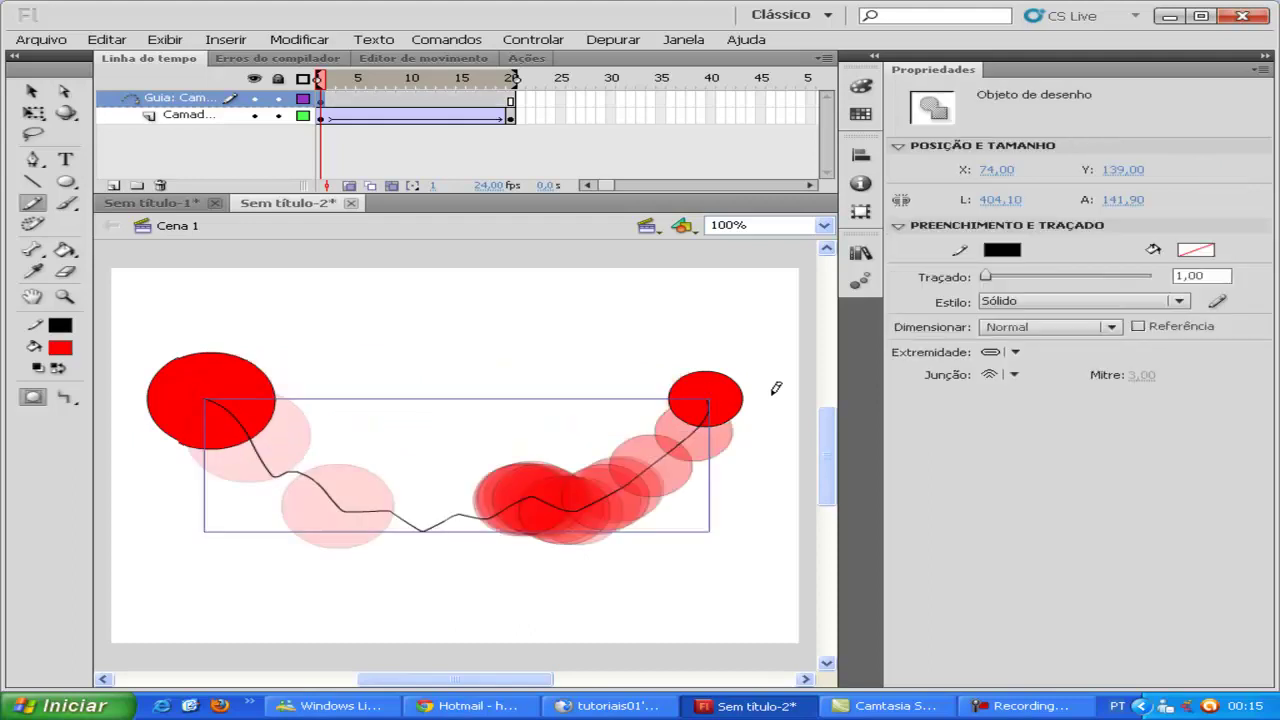
Step: Preview the ball's animation along the redrawn guide path, and switch to the Selection tool
key(Return)
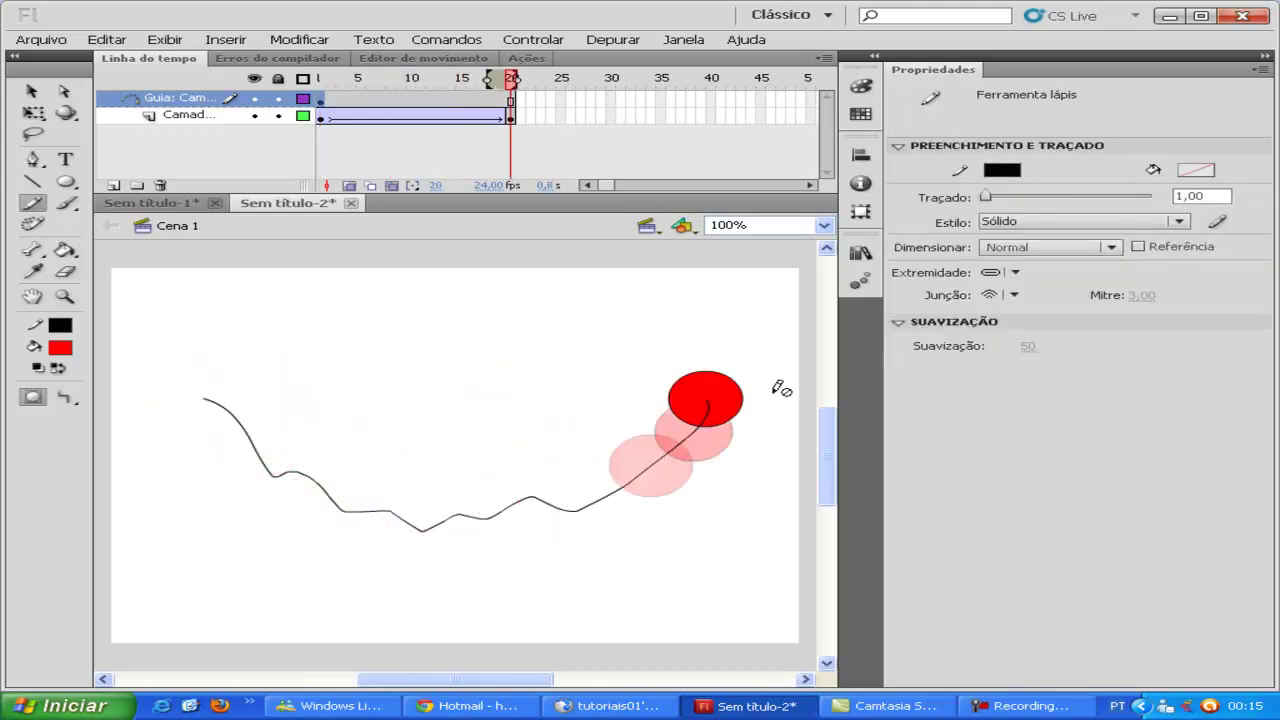
key(Return)
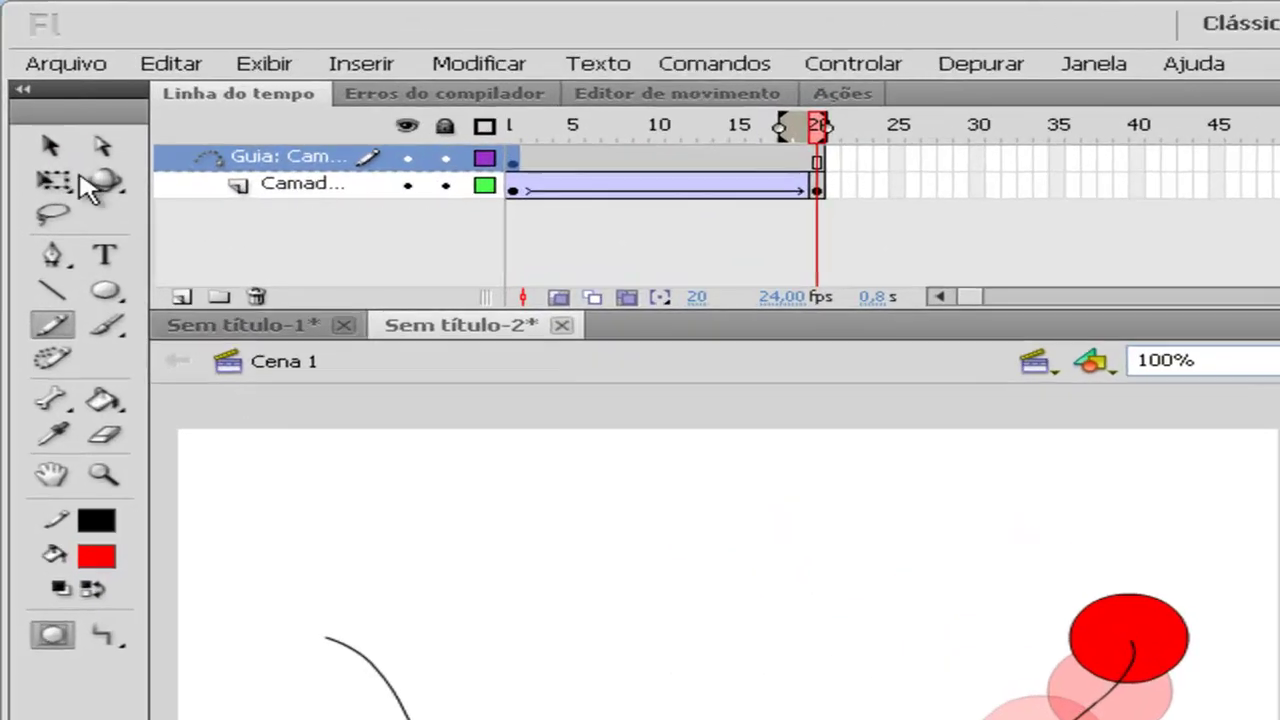
click(55, 150)
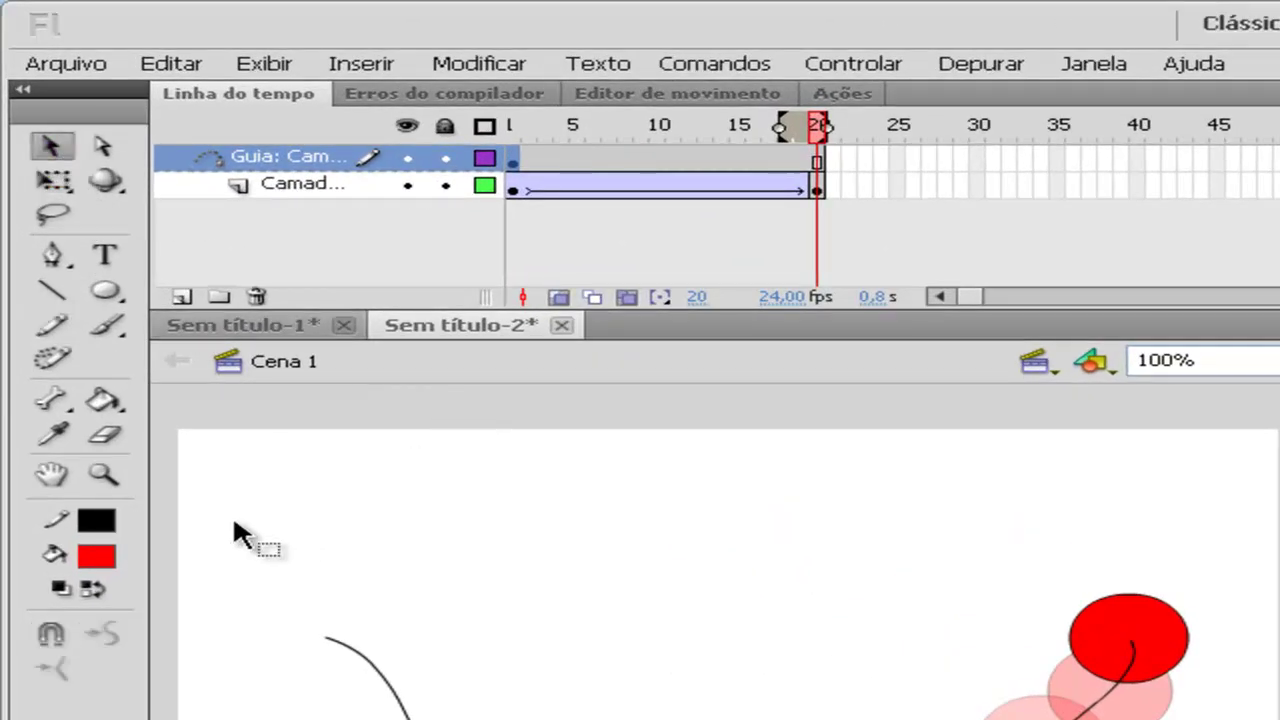